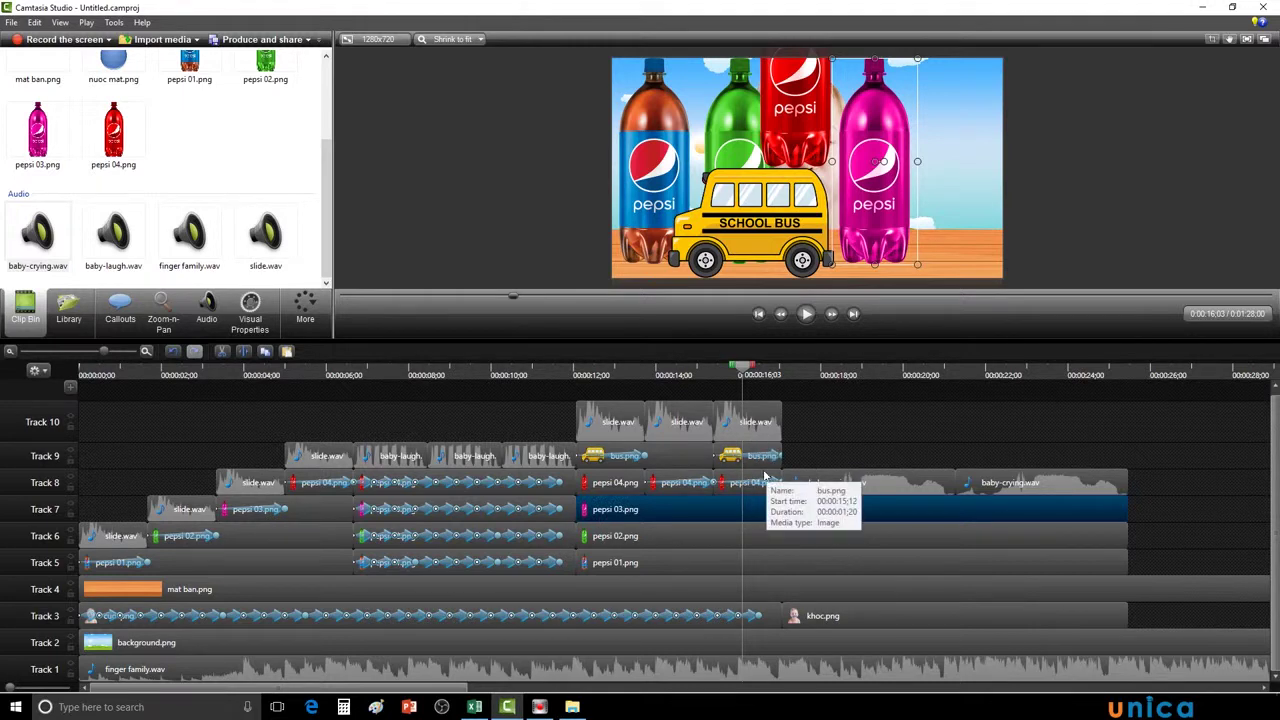
- Split the pepsi 03, pepsi 02 and pepsi 01 clips on Tracks 7, 6 and 5 at 0:00:17;02, where the bus sequence ends
drag(746, 372, 751, 420)
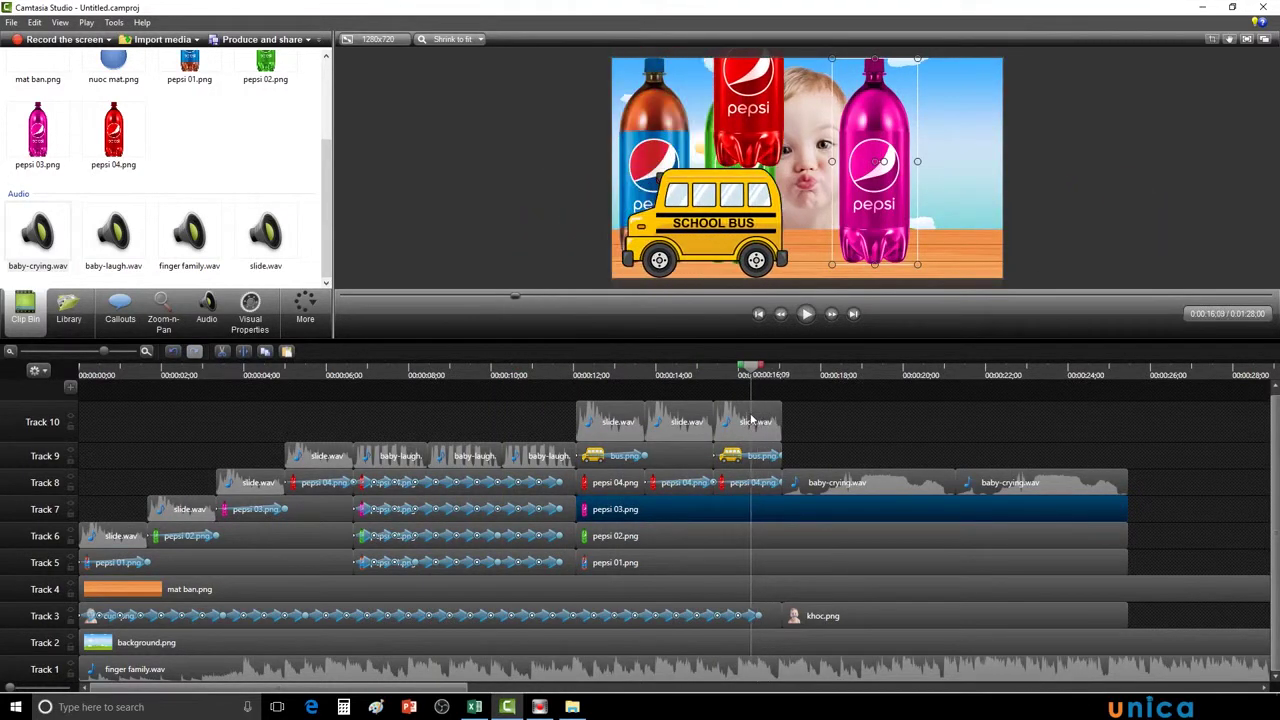
click(806, 316)
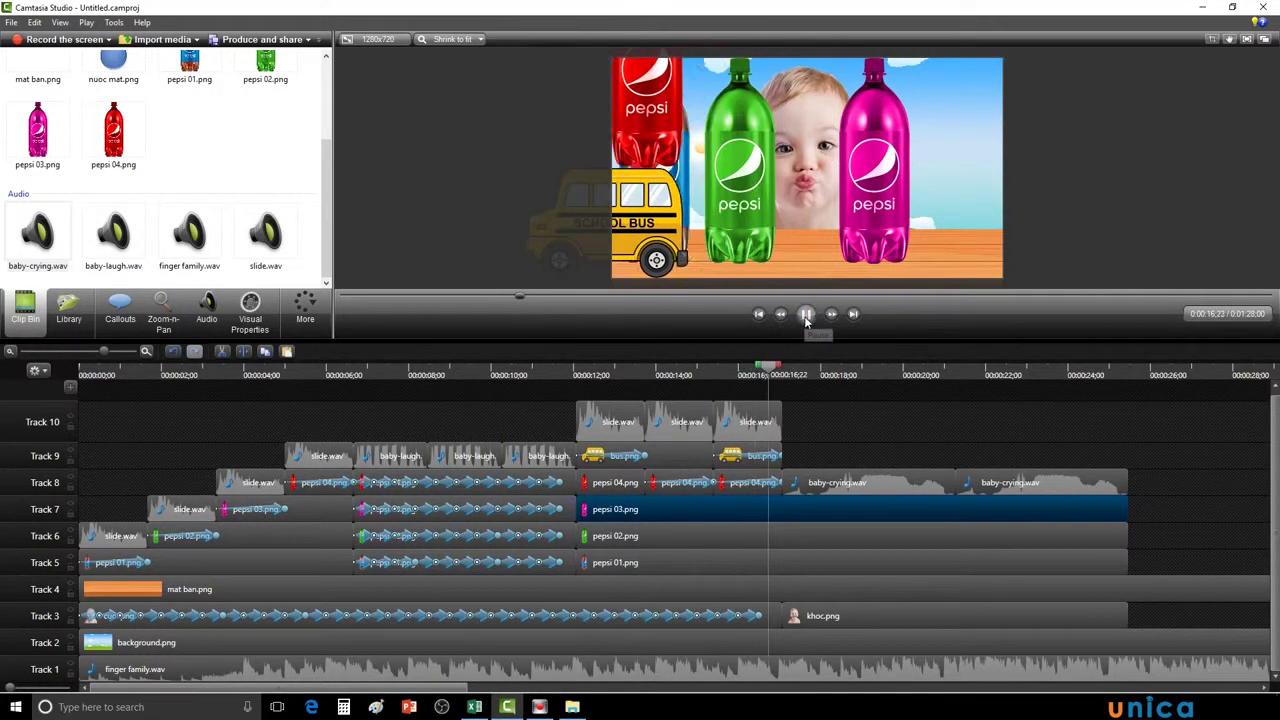
drag(806, 366, 792, 372)
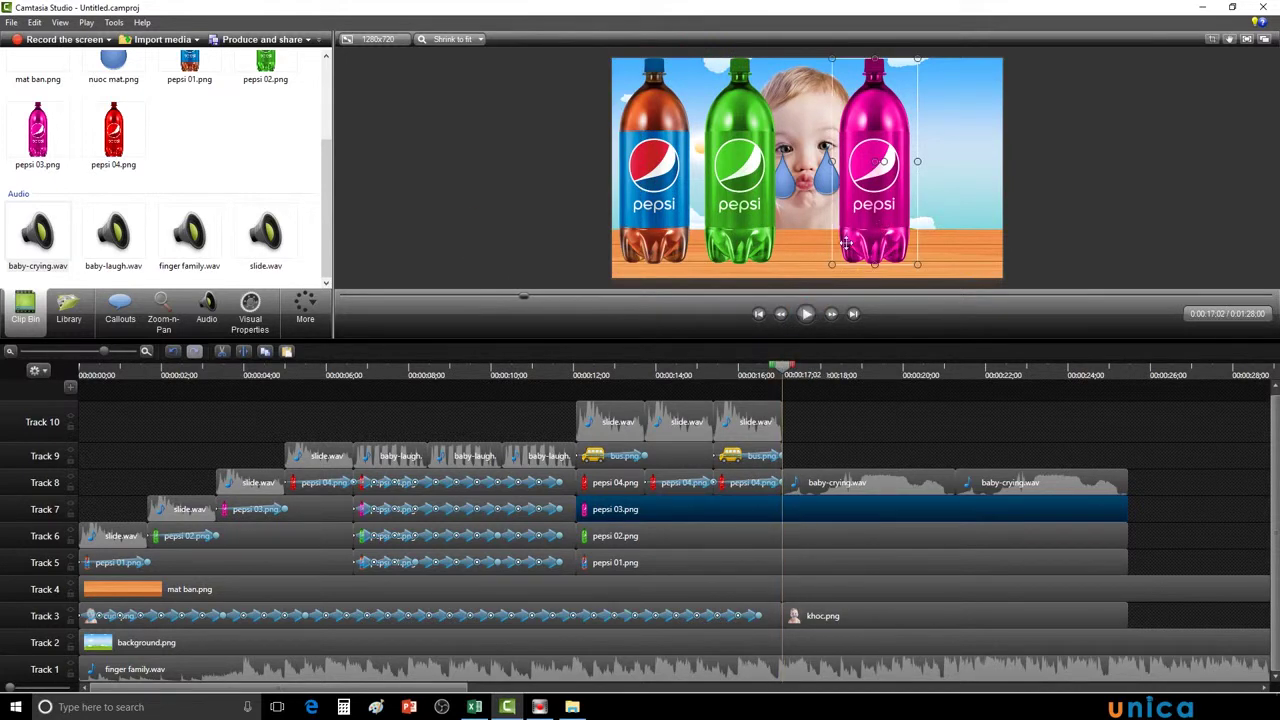
click(244, 352)
click(805, 533)
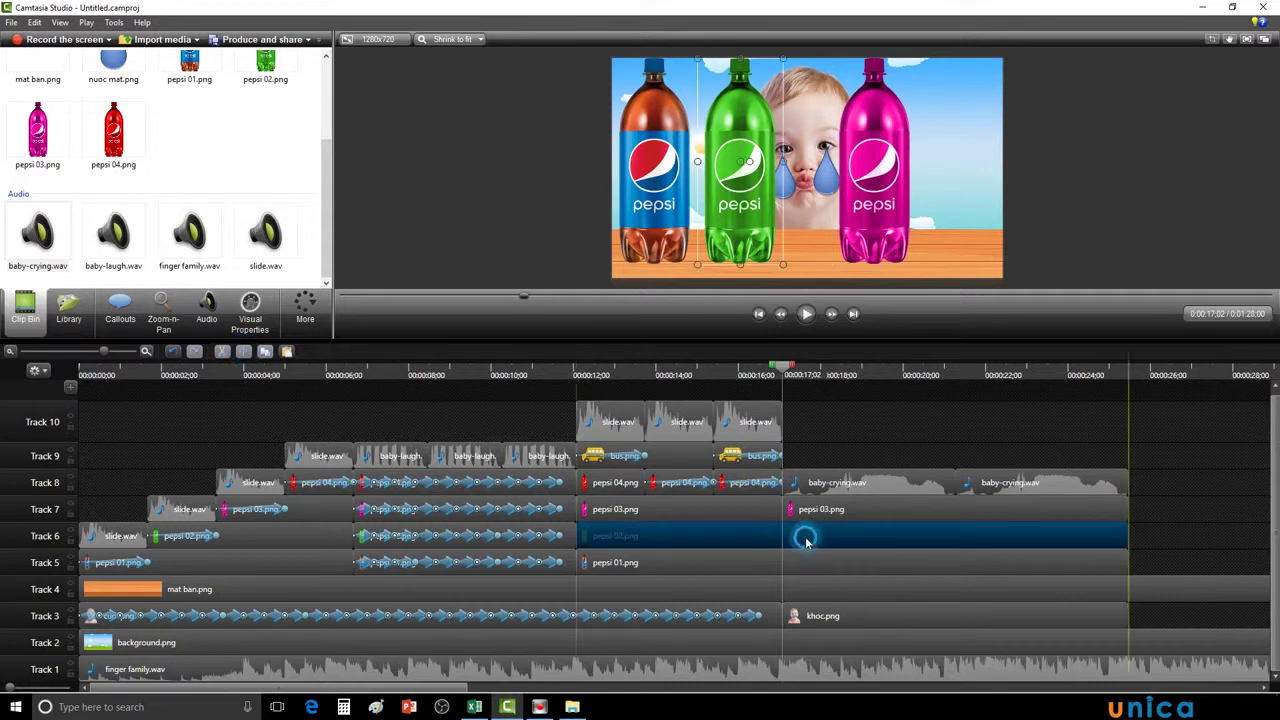
click(244, 352)
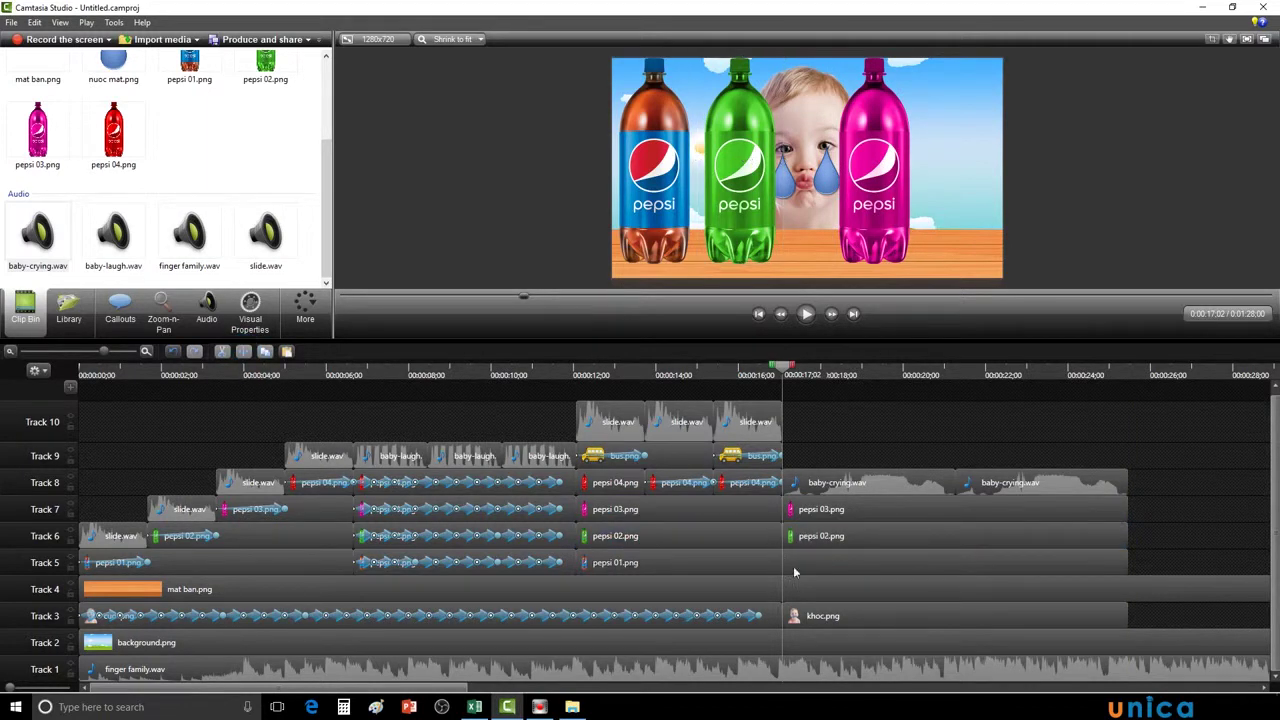
click(745, 562)
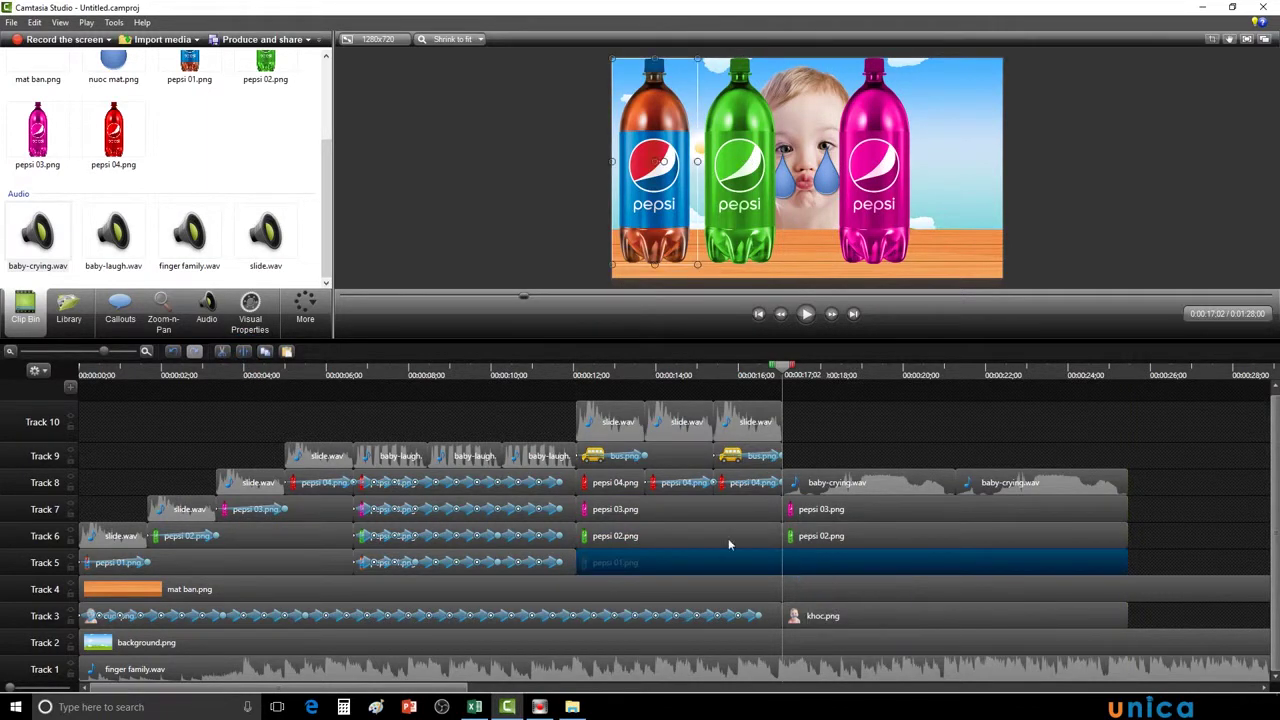
click(244, 352)
- Cut the pepsi 01, pepsi 02 and pepsi 03 segments that follow the split at 0:00:17;02
click(833, 534)
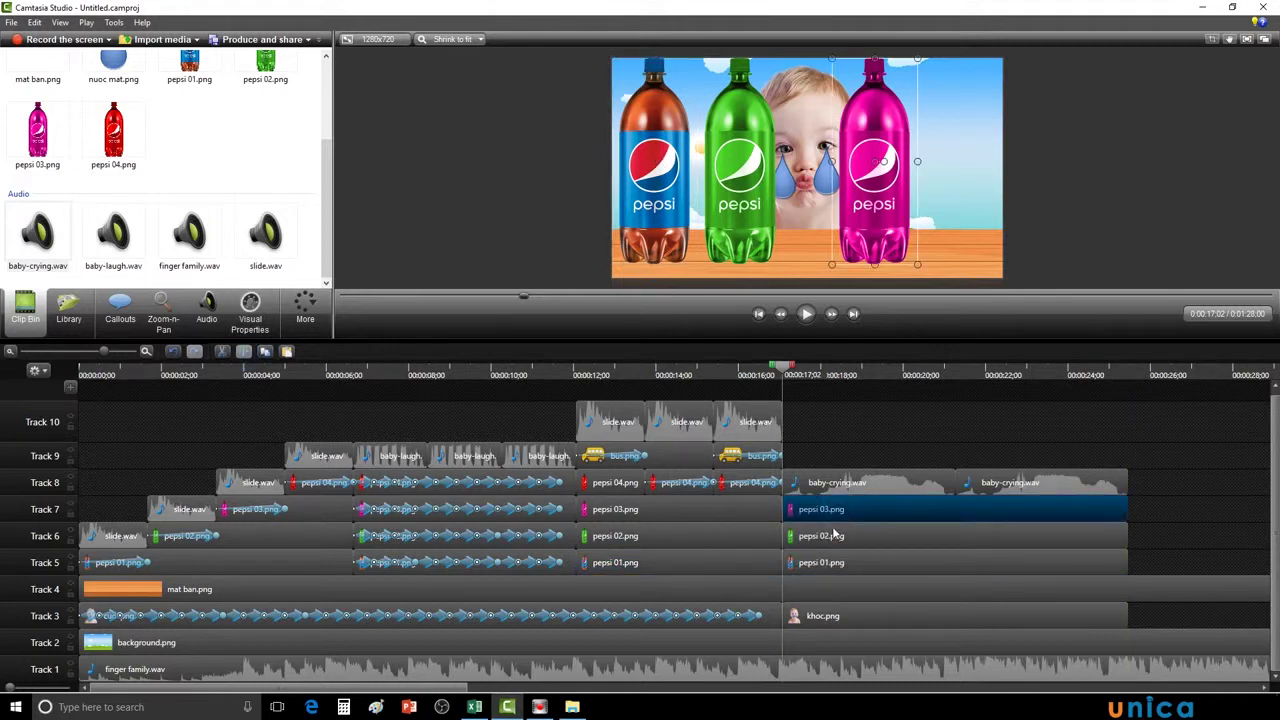
click(836, 565)
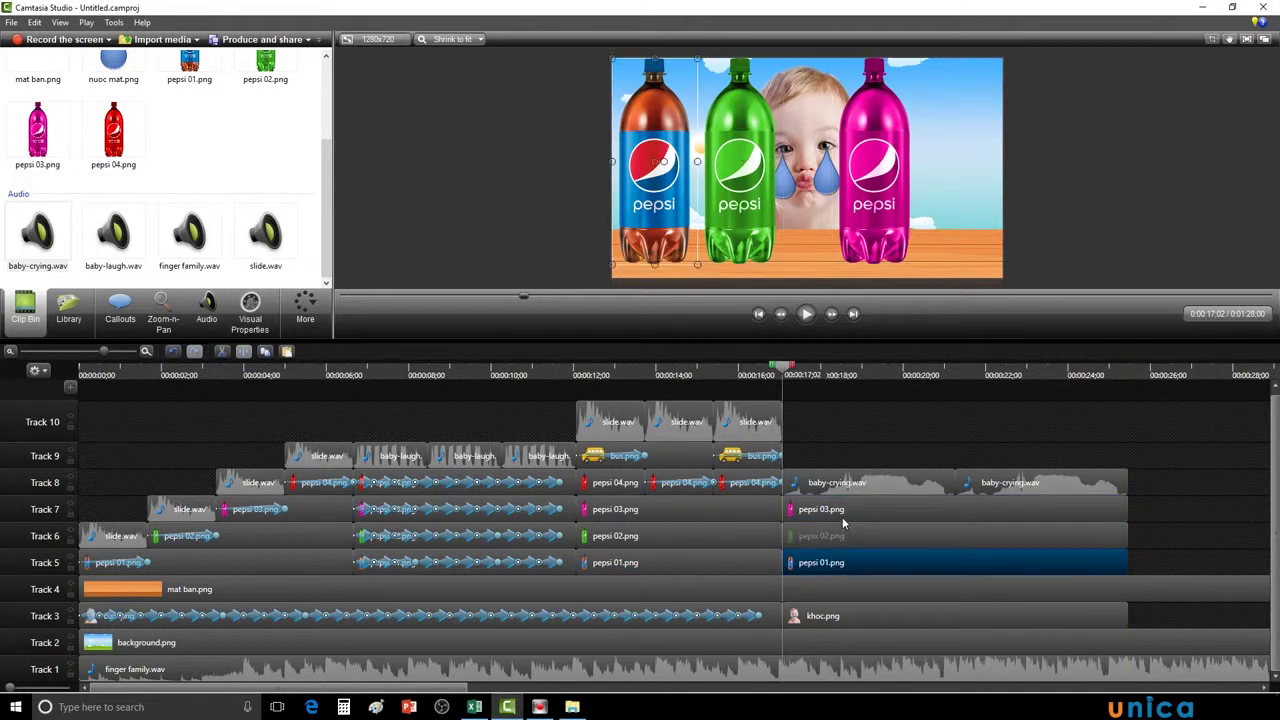
click(844, 510)
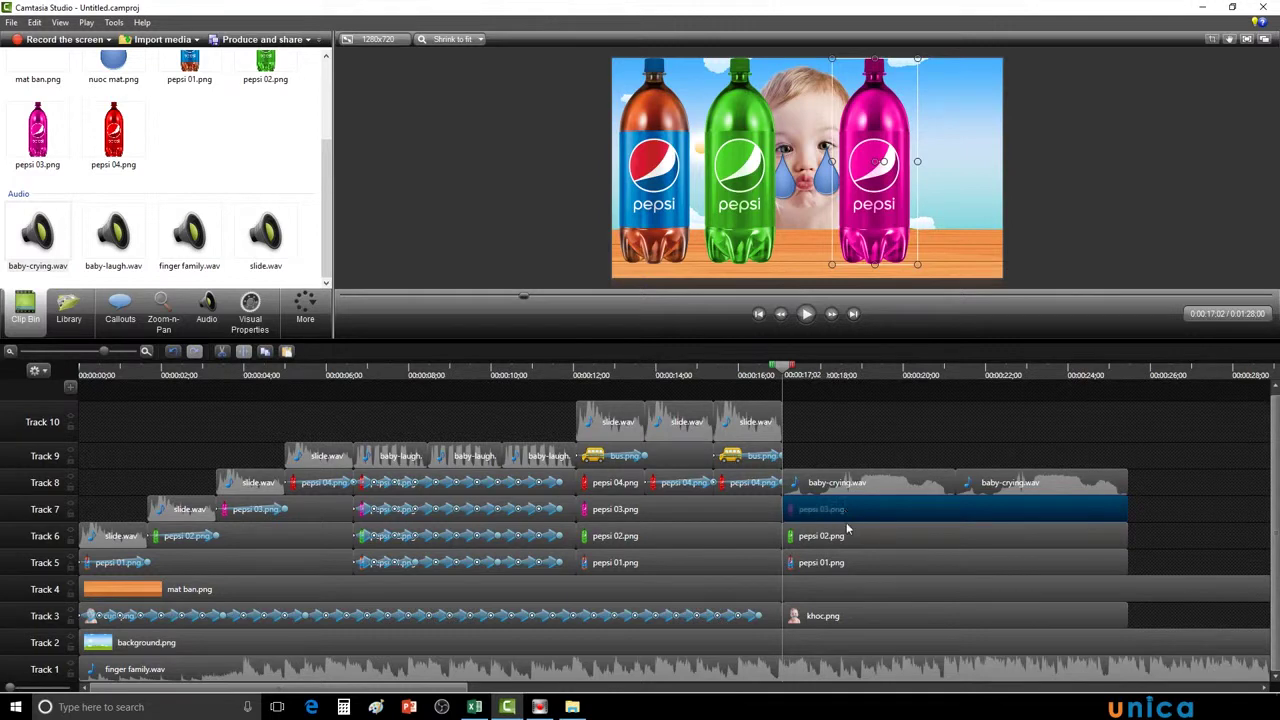
ctrl+click(850, 535)
ctrl+click(850, 563)
right_click(850, 558)
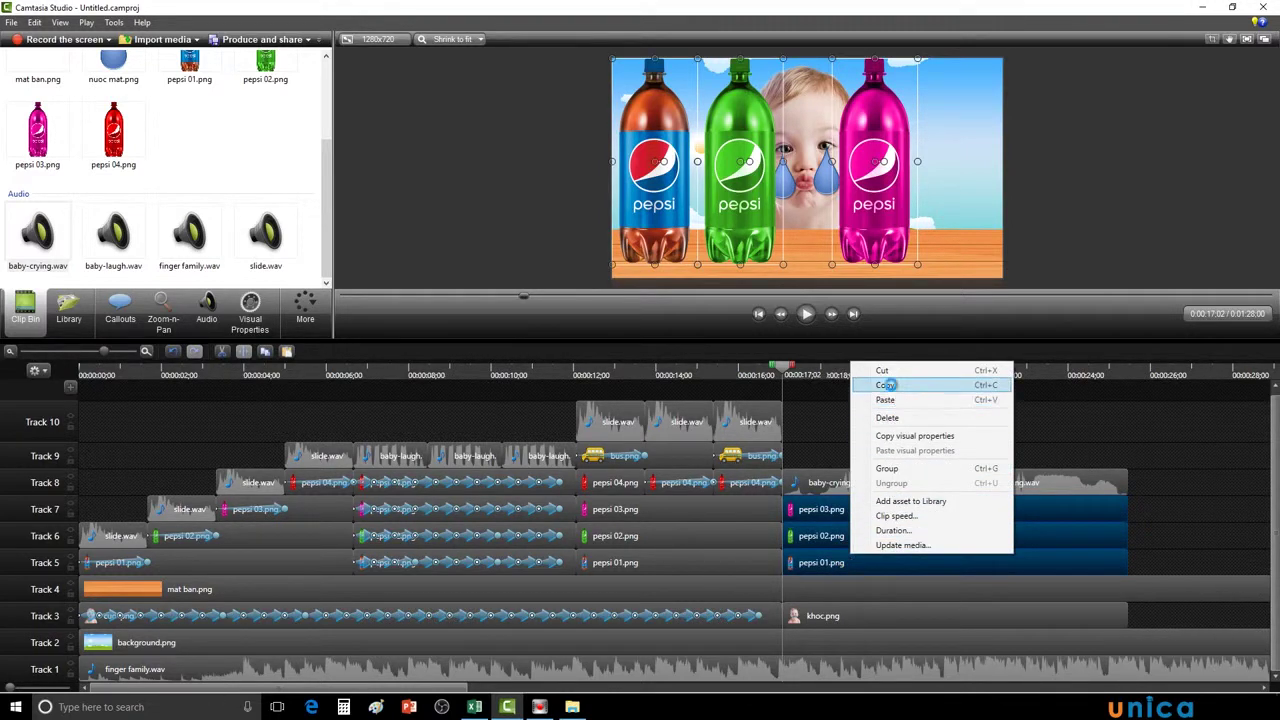
click(886, 372)
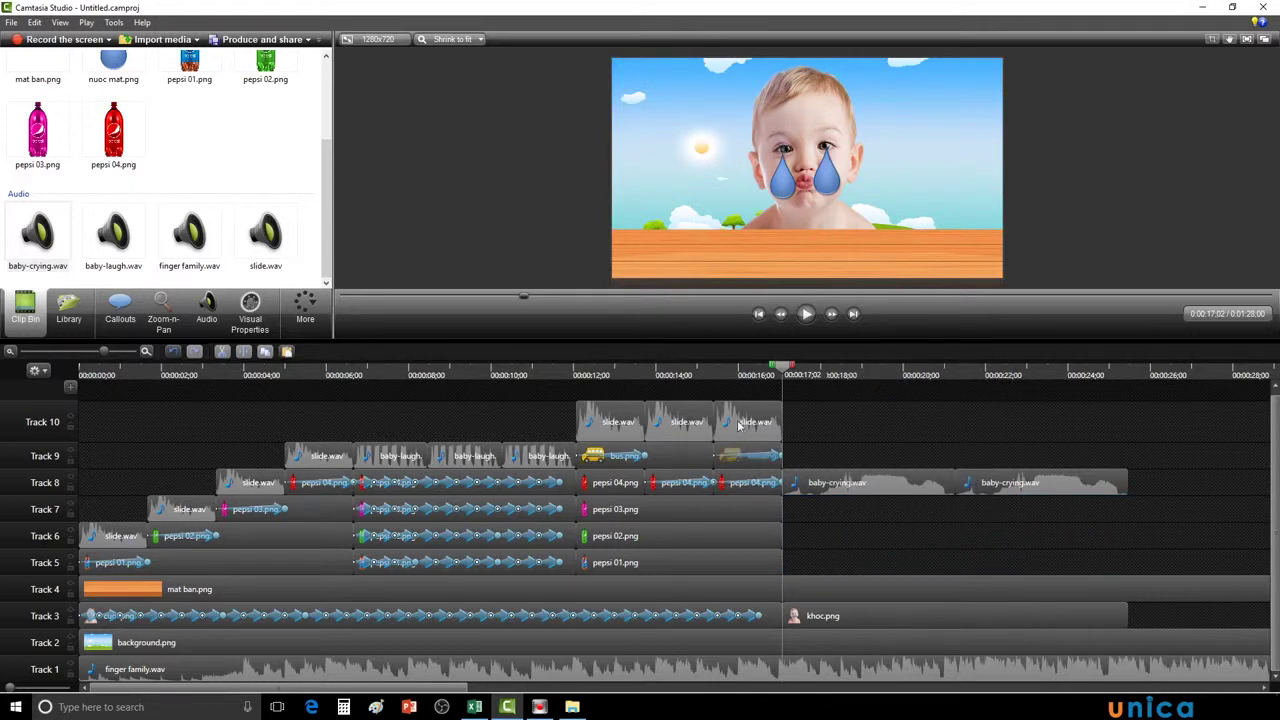
- Copy the animated pepsi 01, 02 and 03 clips under the baby-laugh audio to 0:00:17;02 on Tracks 5 to 7
click(565, 509)
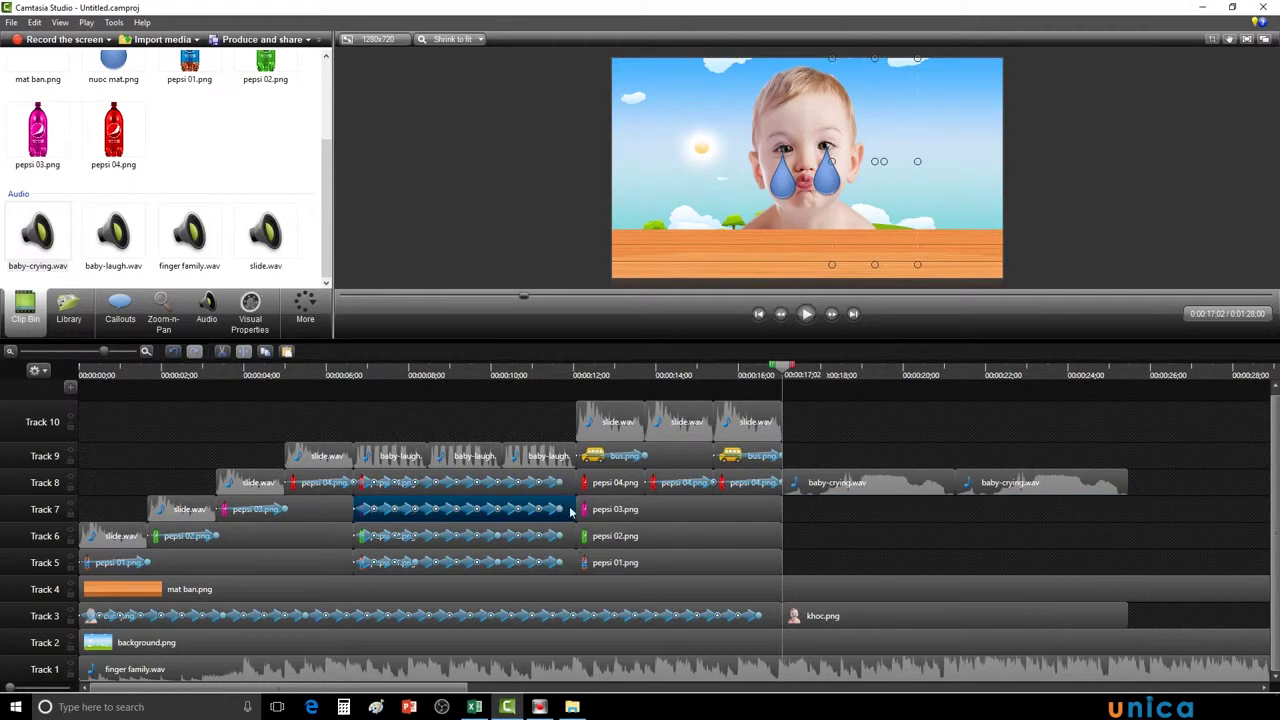
ctrl+click(565, 535)
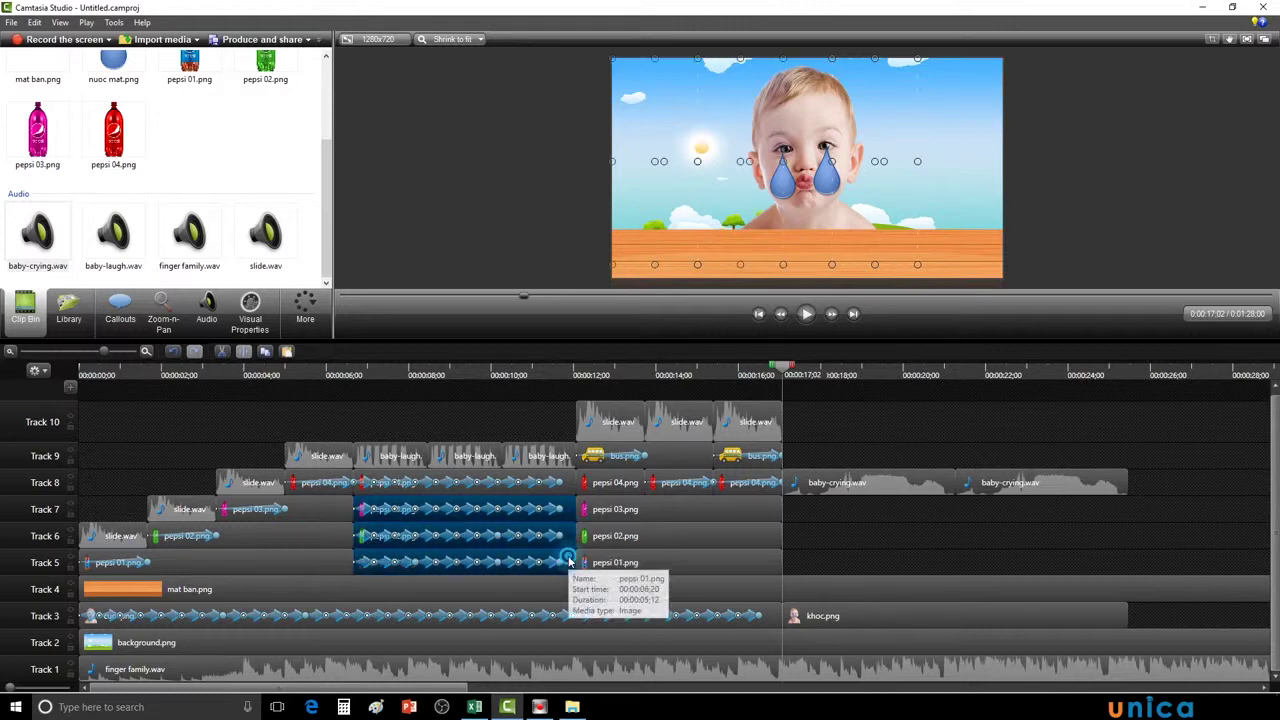
ctrl+click(568, 562)
right_click(567, 514)
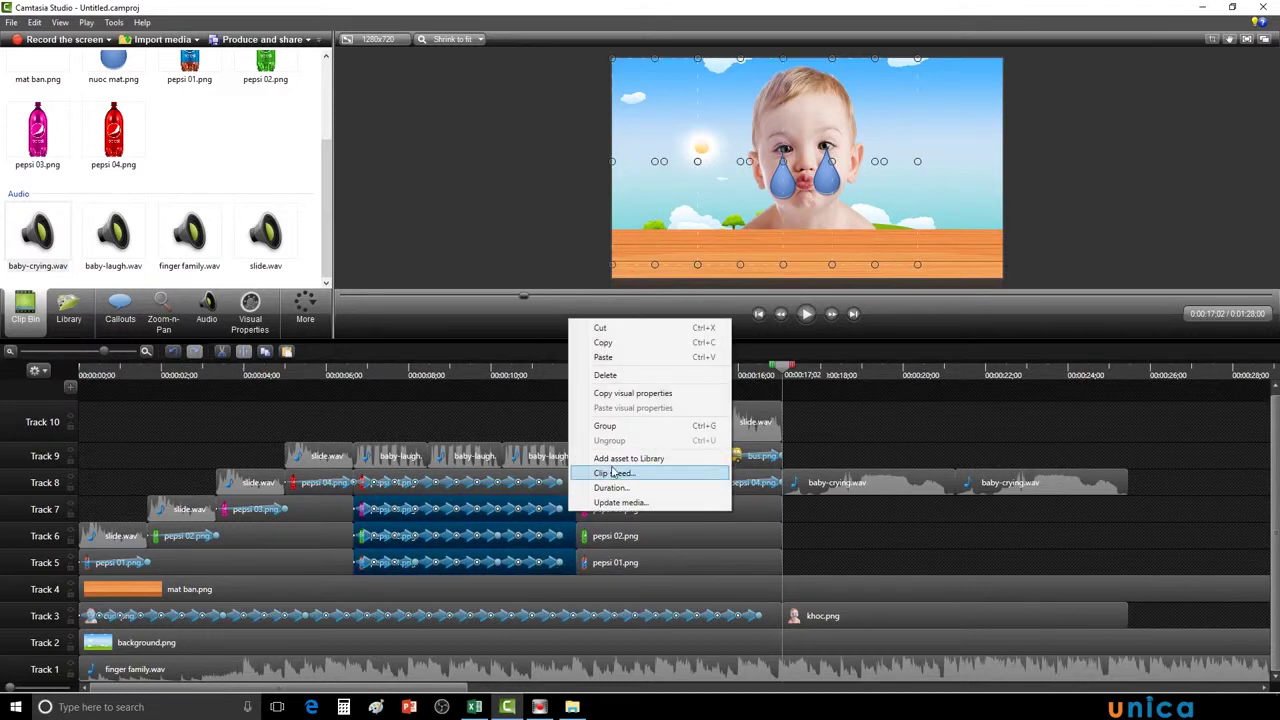
click(612, 349)
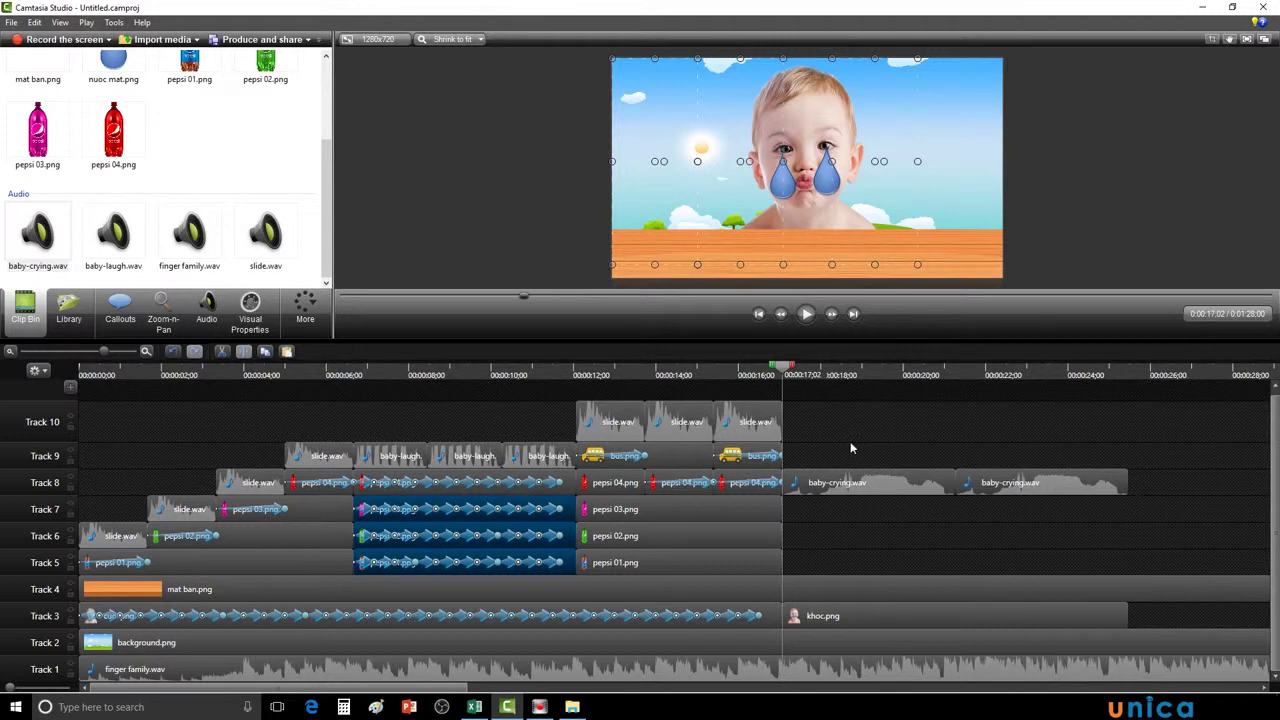
key(ctrl+v)
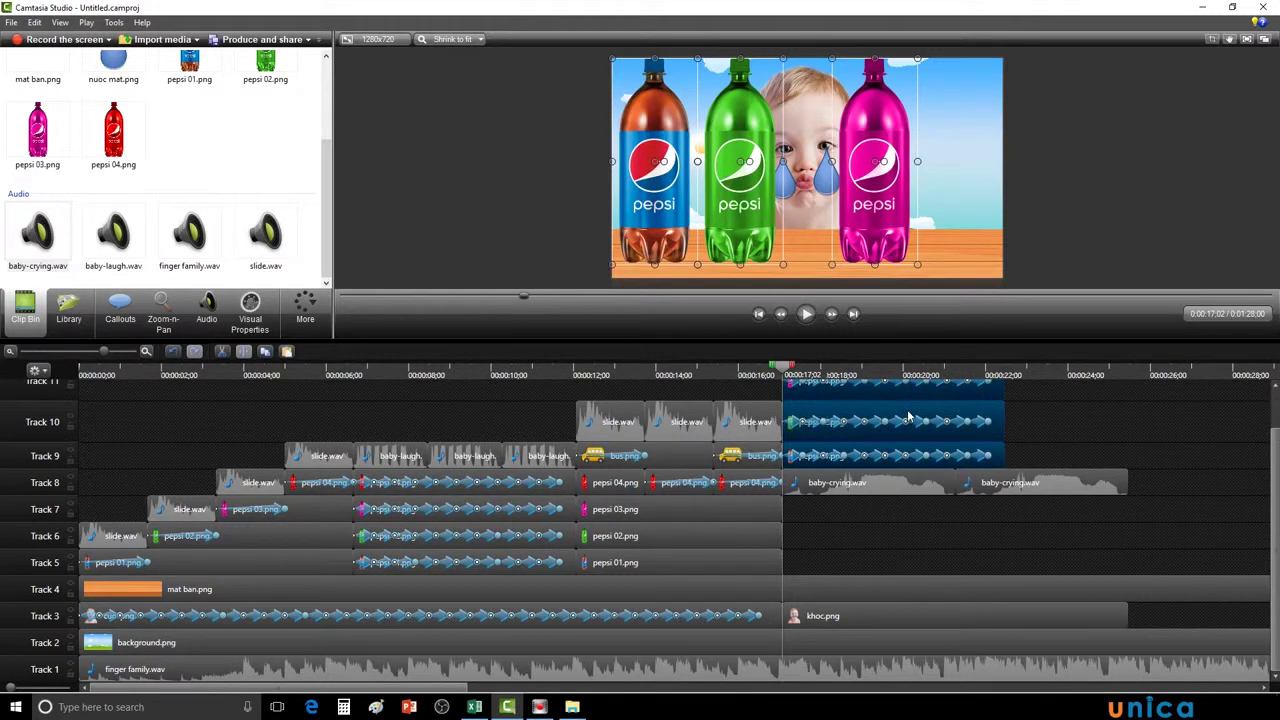
drag(906, 416, 901, 560)
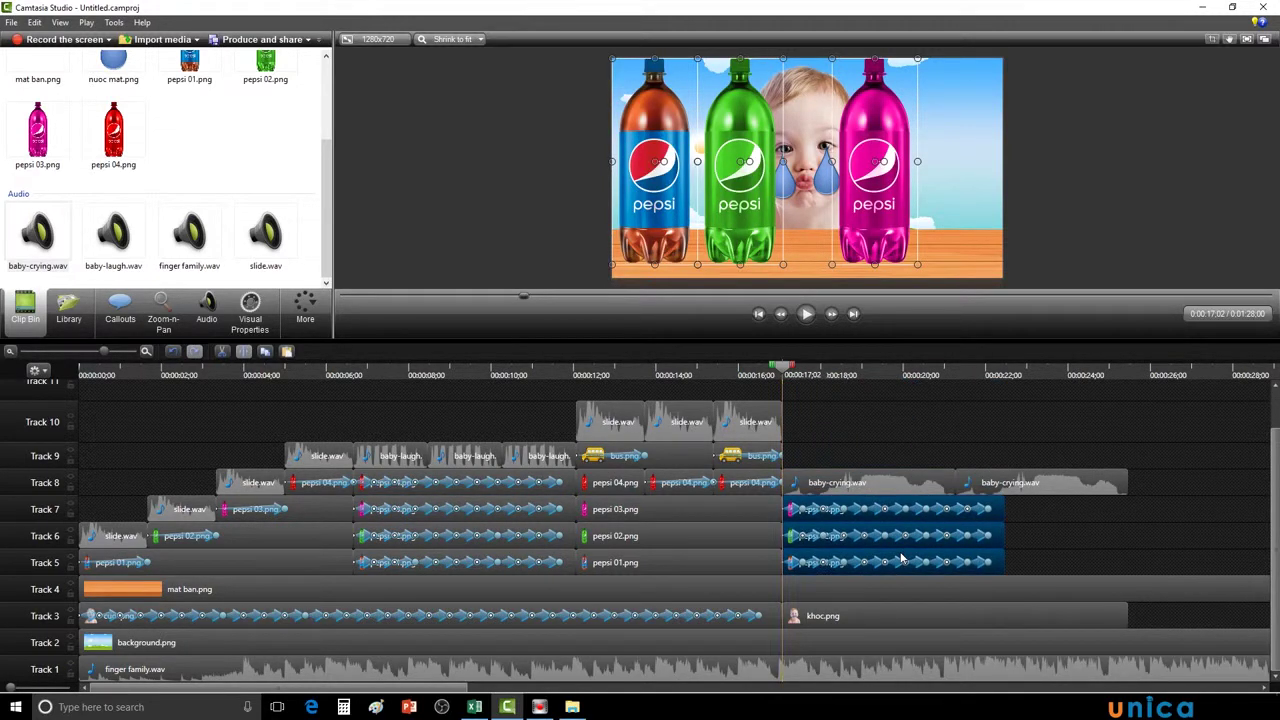
- Preview the copied bottle animations and return the playhead to 0:00:22;04, where they end
click(990, 509)
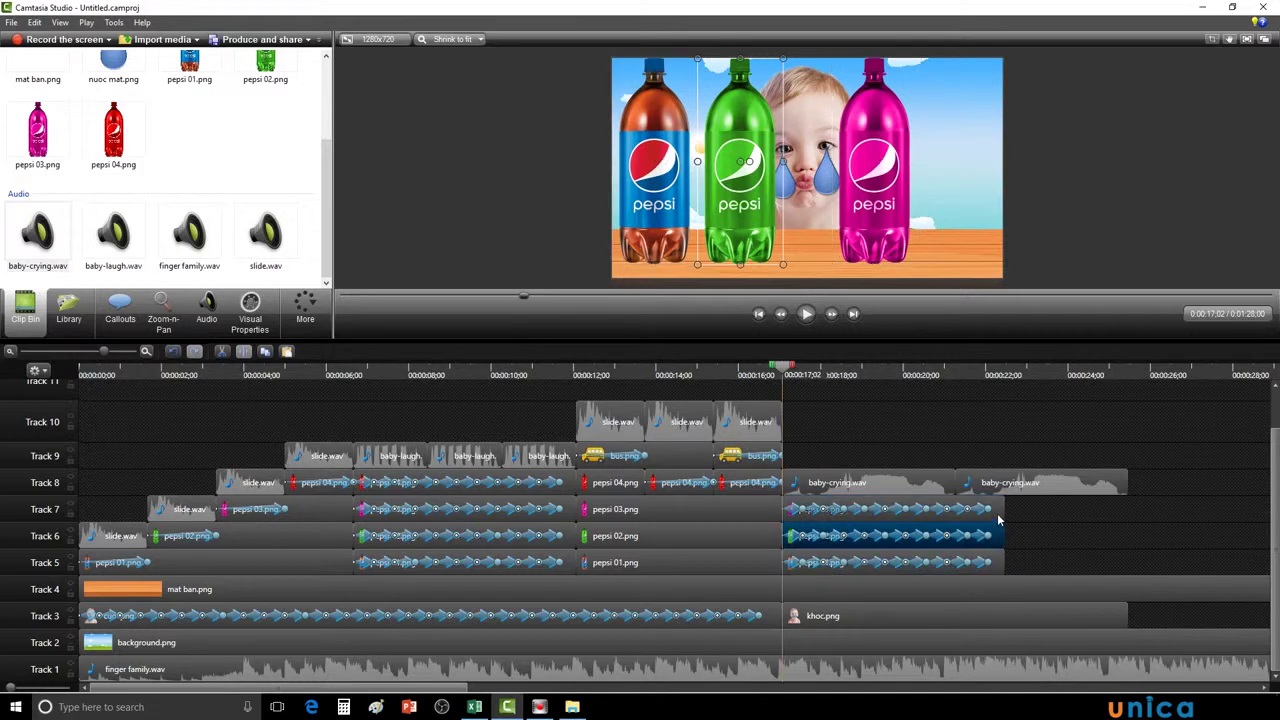
click(807, 315)
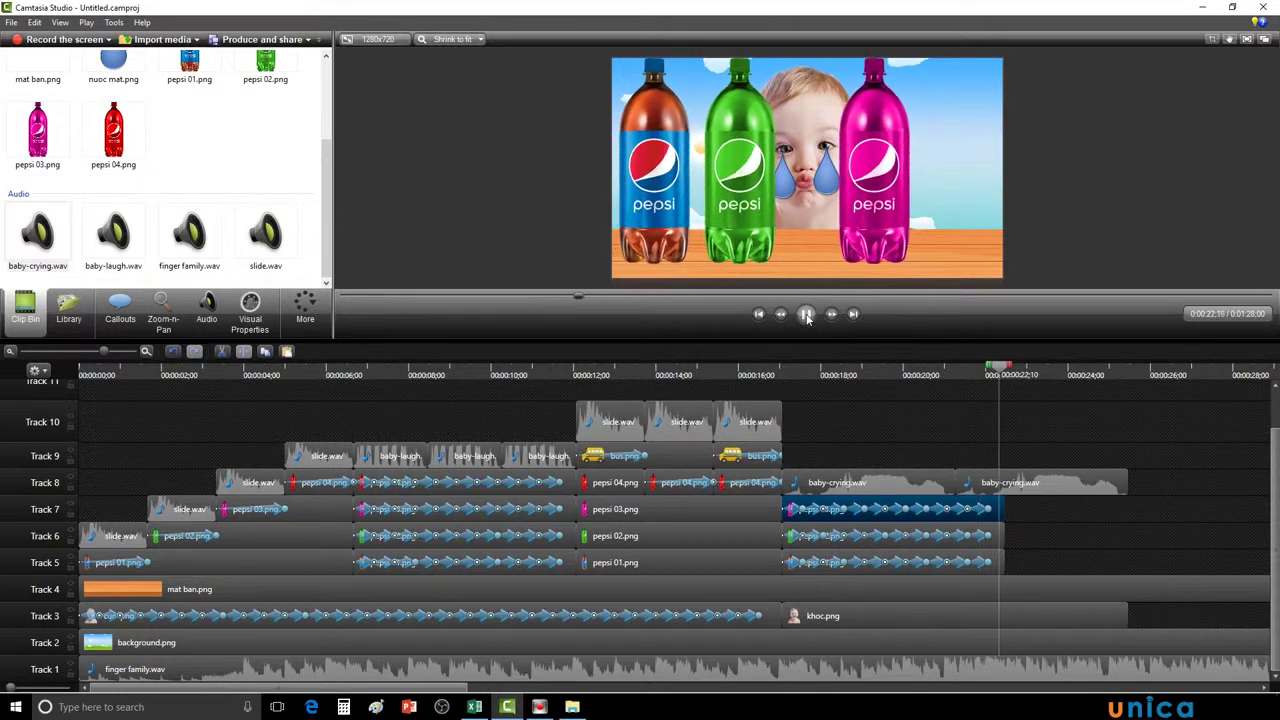
click(807, 315)
drag(1018, 370, 995, 375)
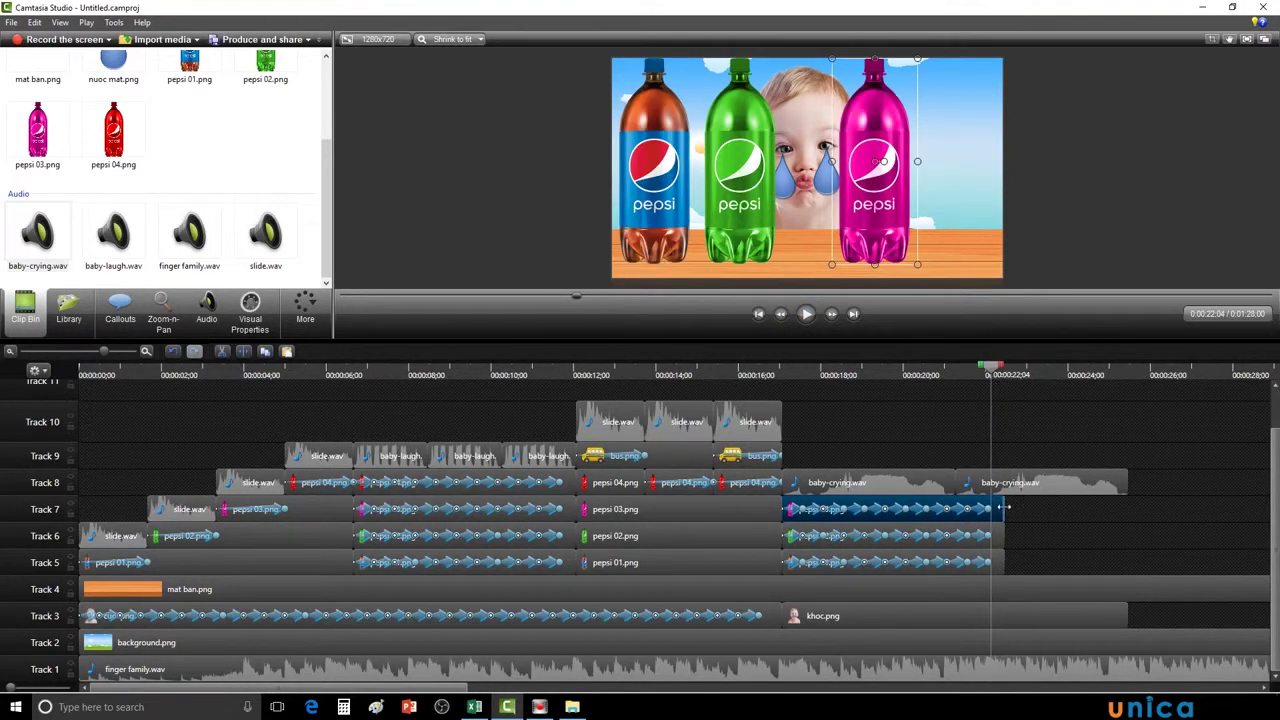
- Extend the three copied pepsi clips on Tracks 5 to 7 to the end of the second baby-crying.wav clip
drag(1005, 508, 1127, 509)
drag(1005, 533, 1127, 535)
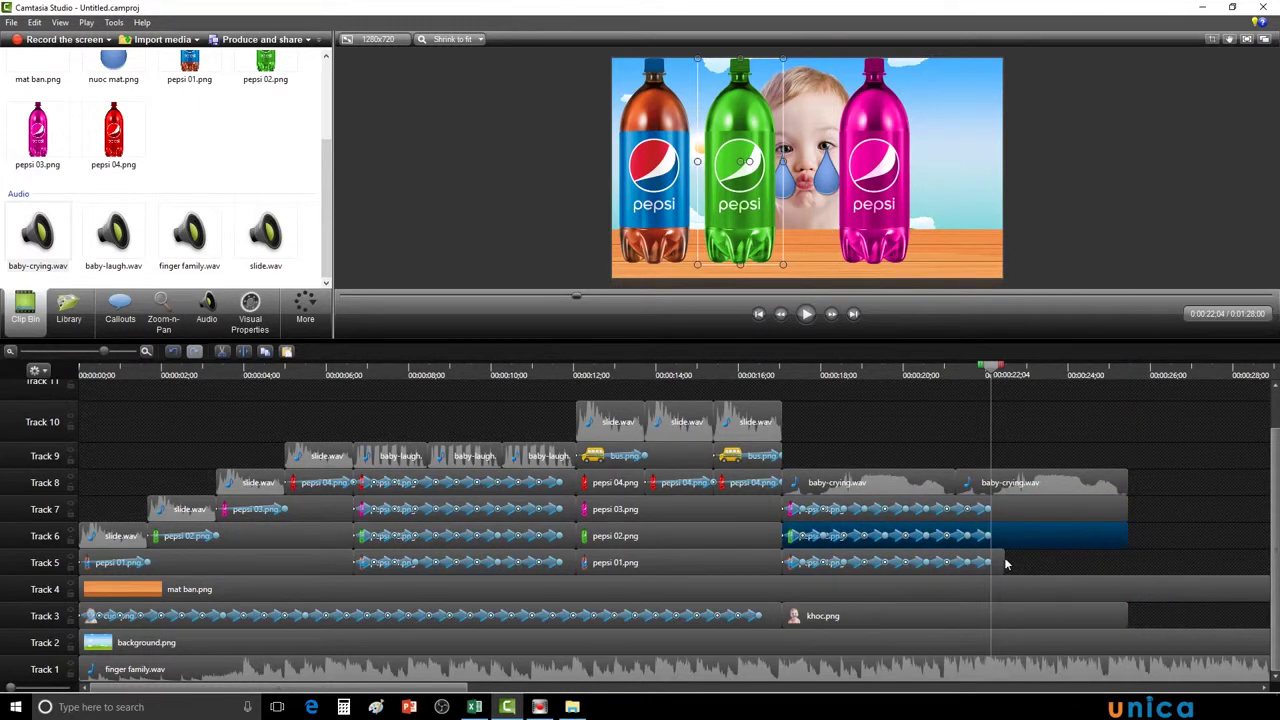
drag(1006, 565, 1128, 563)
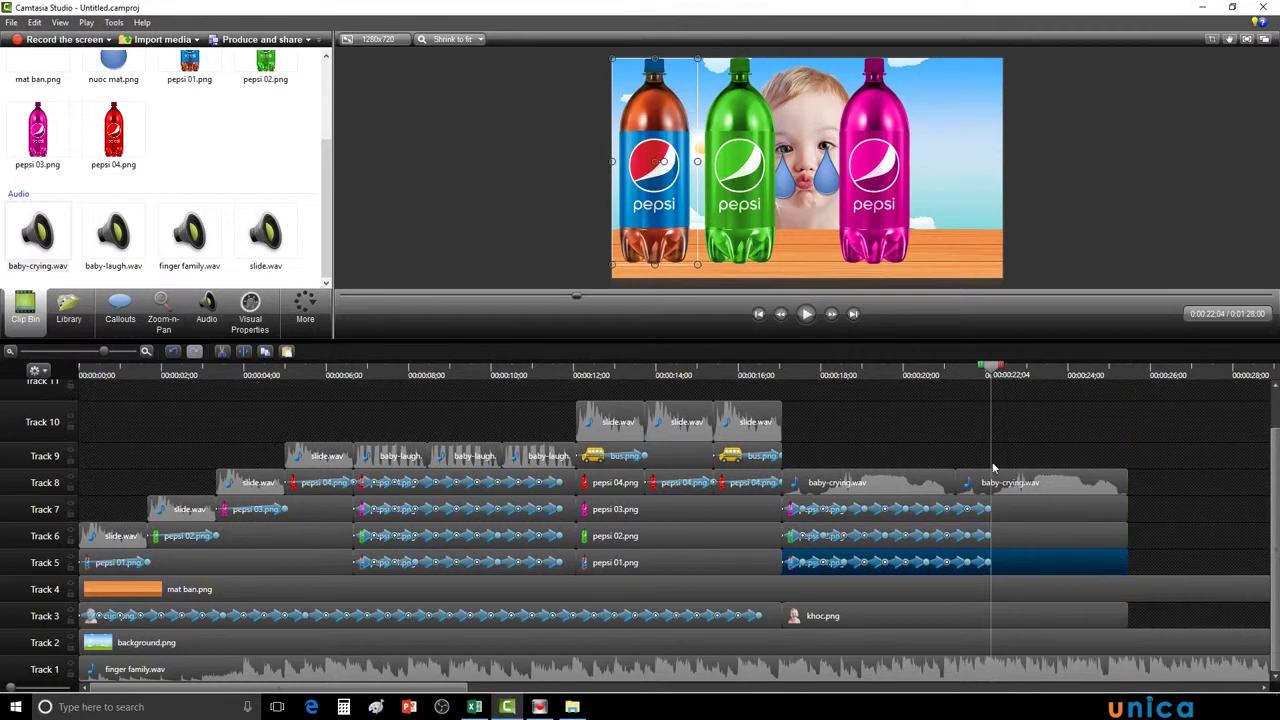
click(1019, 436)
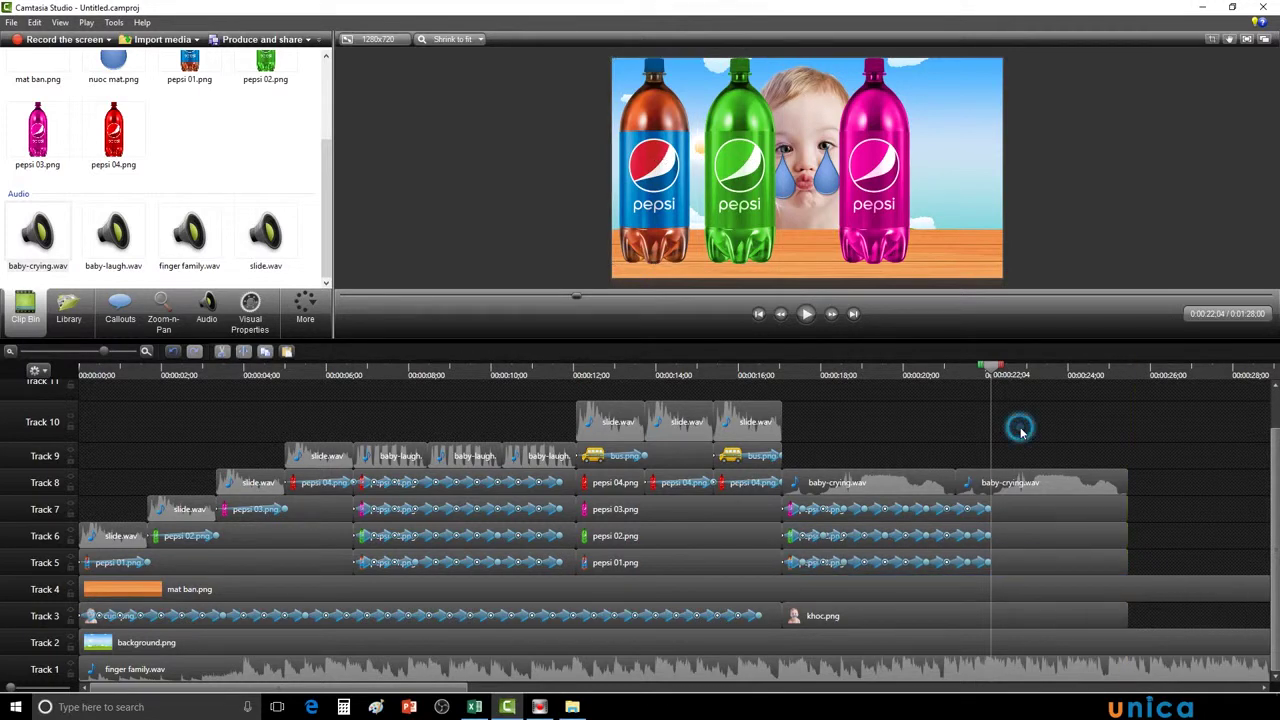
- Remove the last animation from the extended pepsi 03 clip on Track 7
click(979, 513)
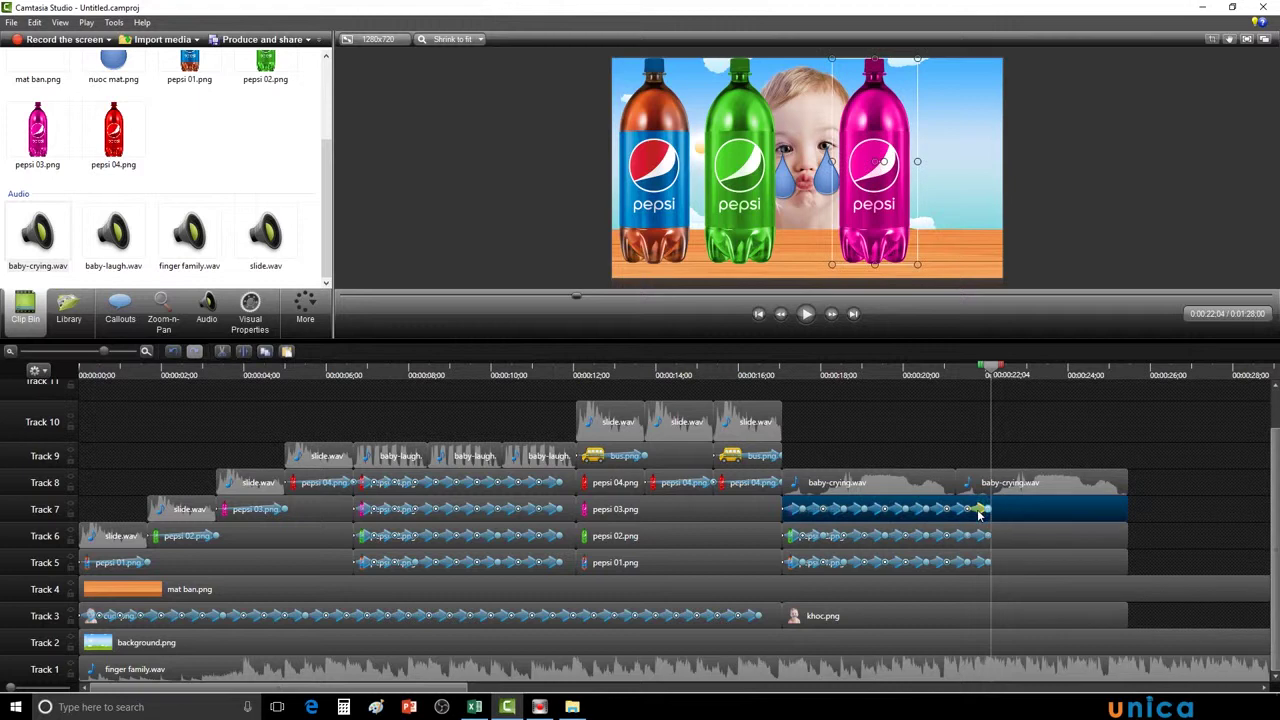
right_click(979, 513)
click(1011, 521)
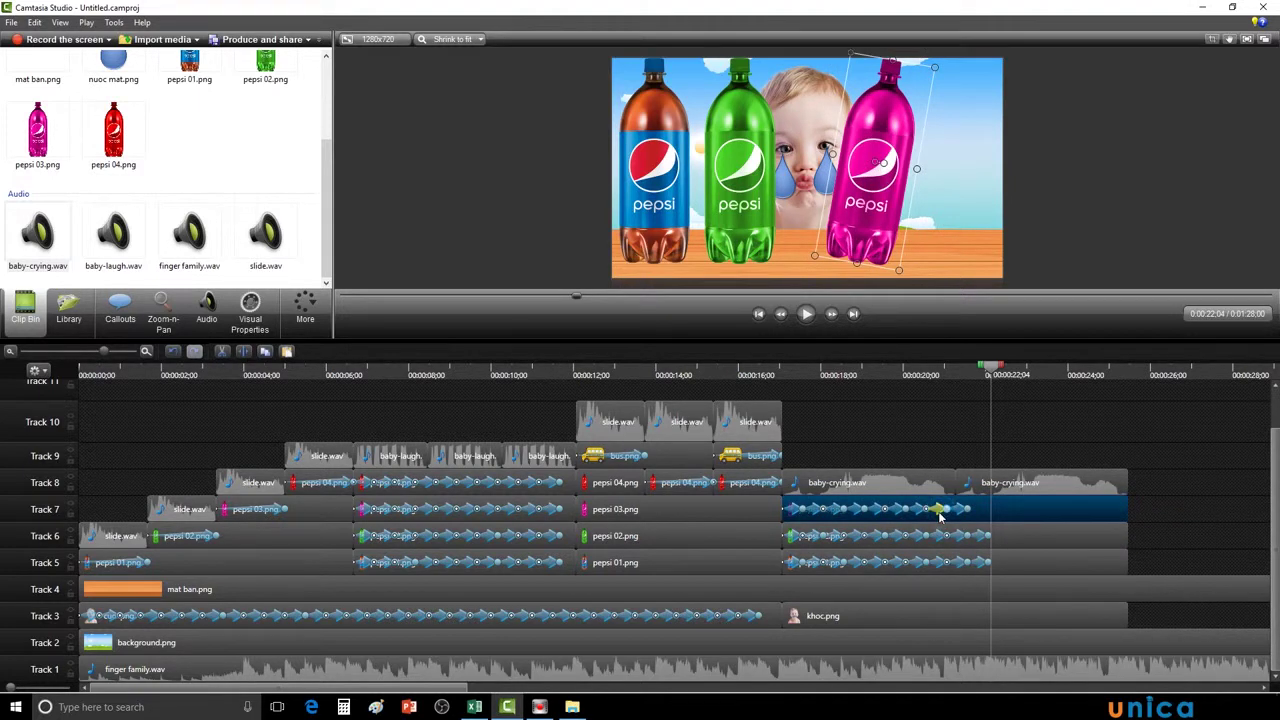
- Copy the last two tilt animations of the extended pepsi 03 clip and paste them repeatedly until just before 0:00:24;22
right_click(958, 515)
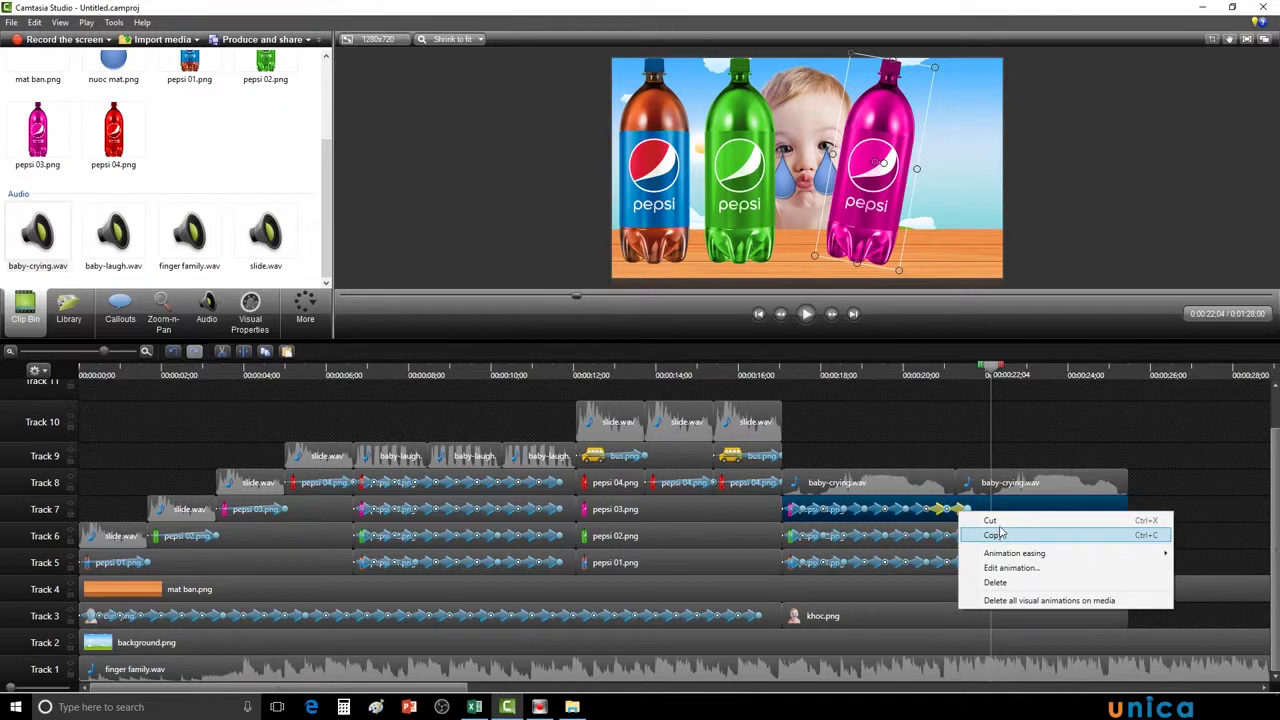
click(1000, 535)
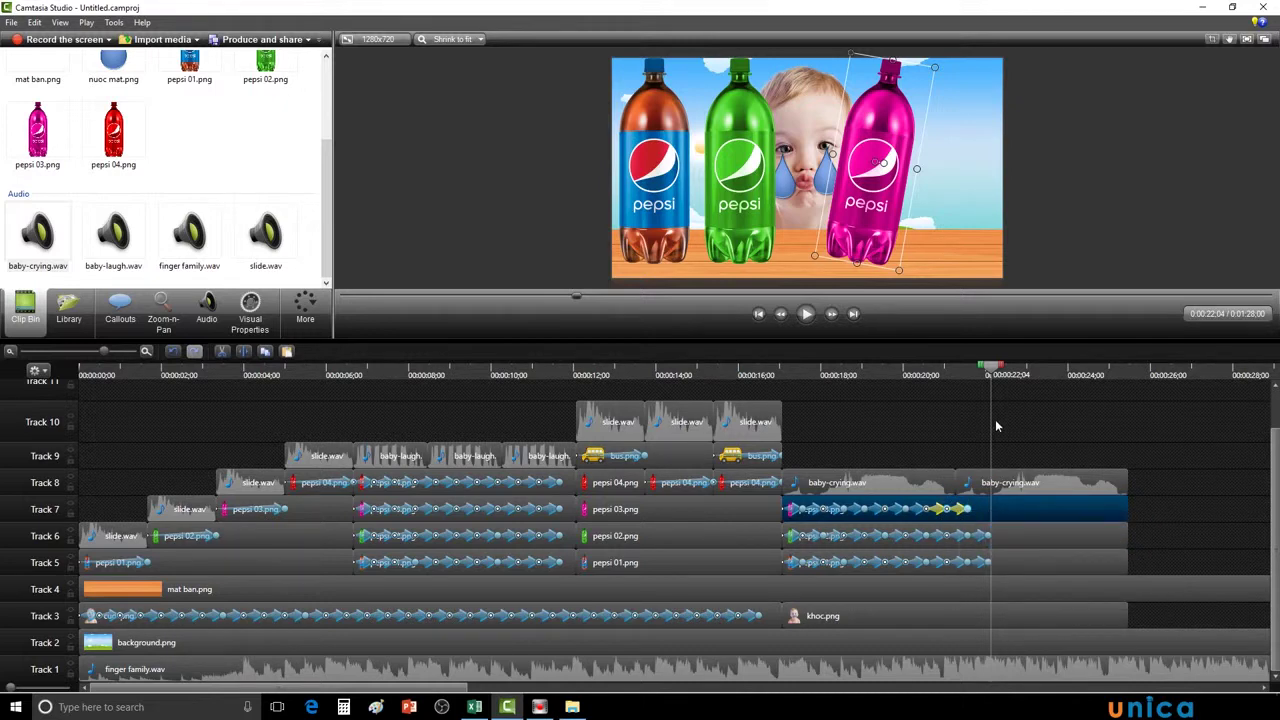
key(ctrl+v)
drag(995, 372, 1102, 372)
key(ctrl+v)
drag(1085, 511, 1089, 512)
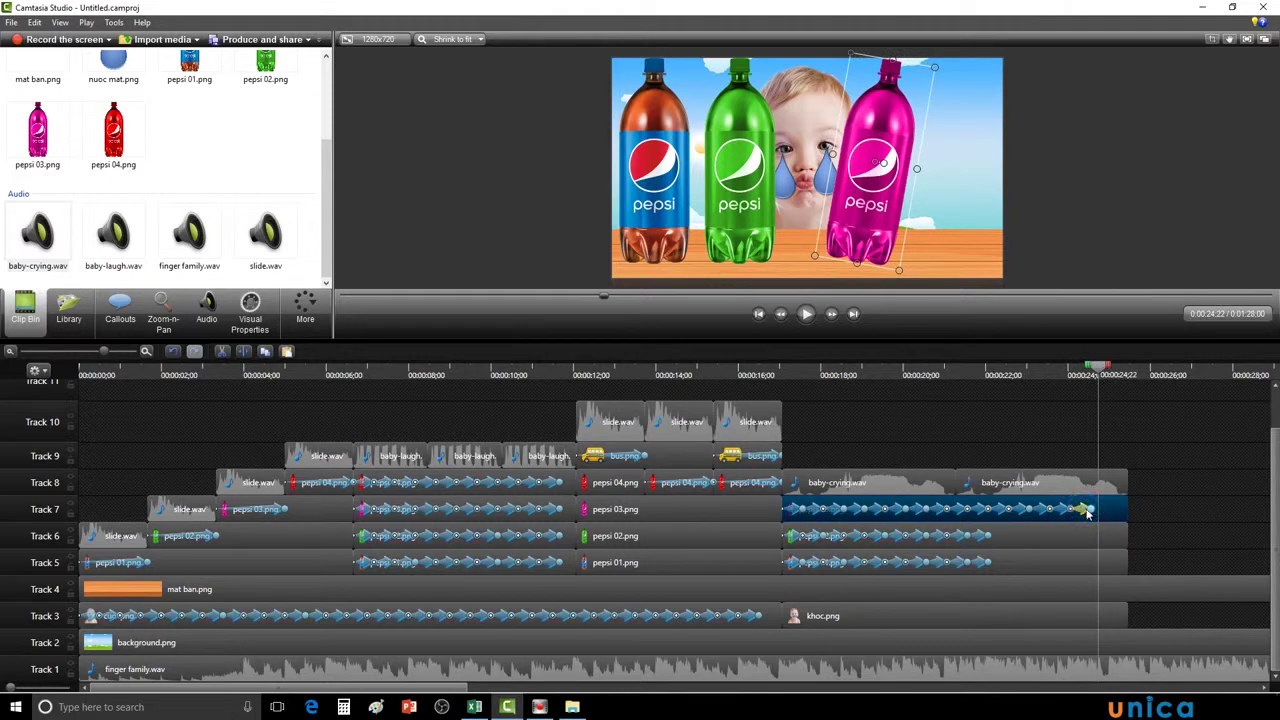
- Add a closing animation to pepsi 03 at 0:00:24;22 with Z rotation 0, and lengthen it toward the clip's end
click(250, 308)
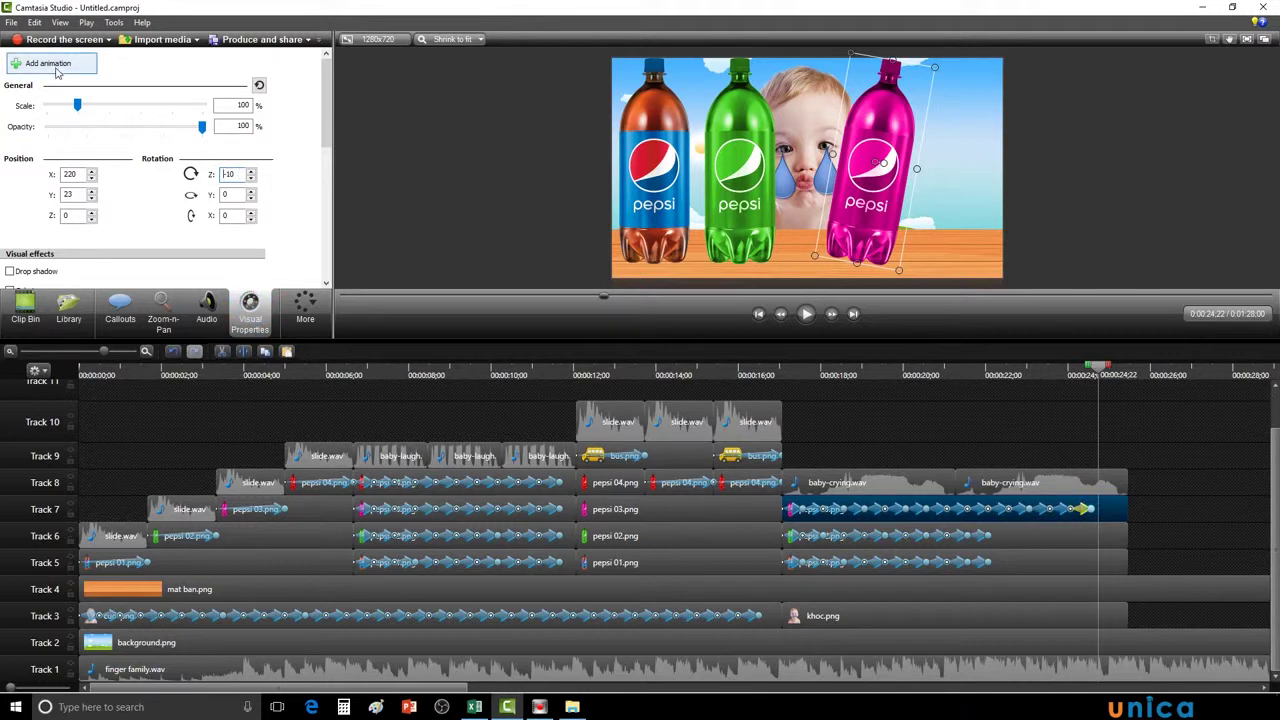
click(58, 66)
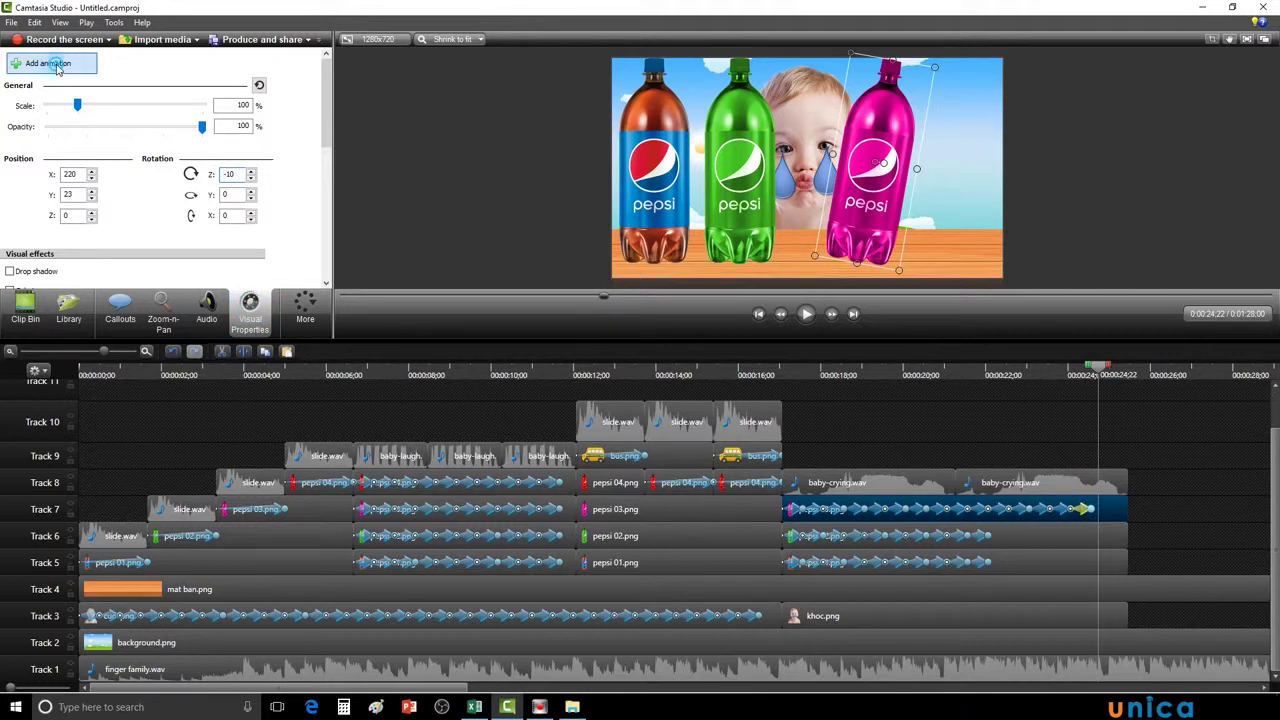
click(251, 171)
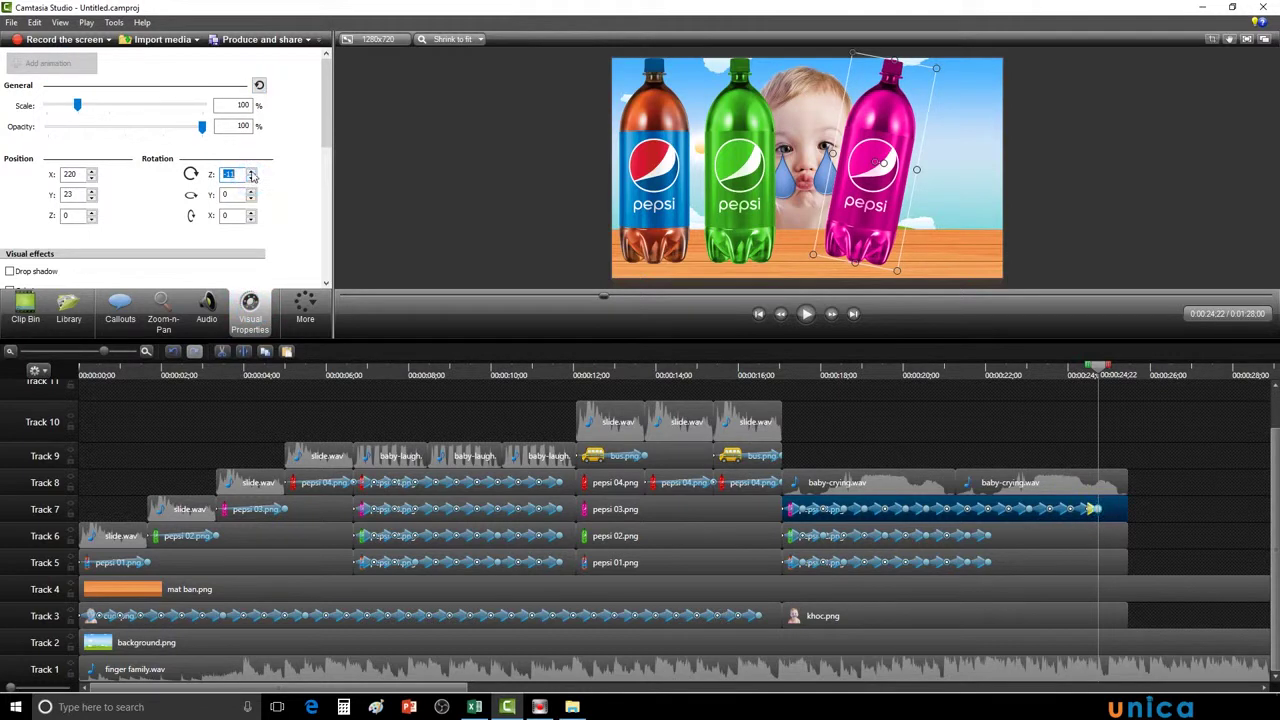
click(251, 171)
click(251, 171)
click(251, 174)
click(251, 174)
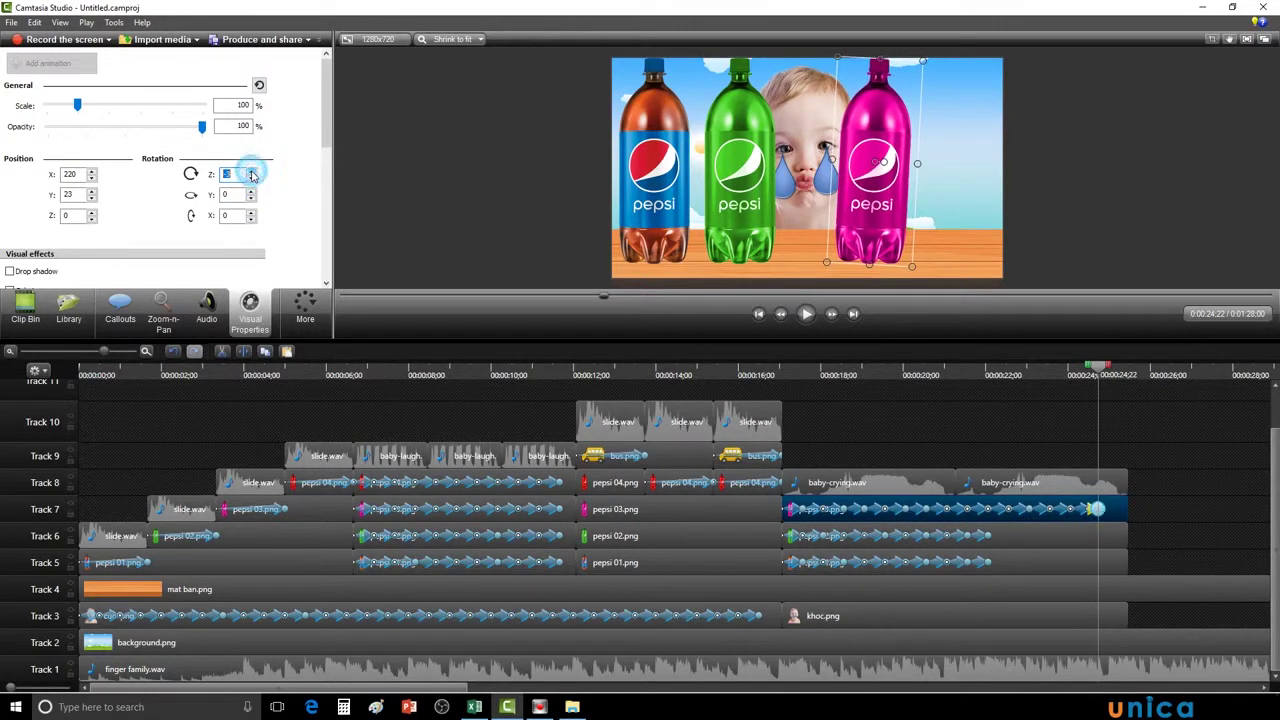
click(251, 174)
click(251, 174)
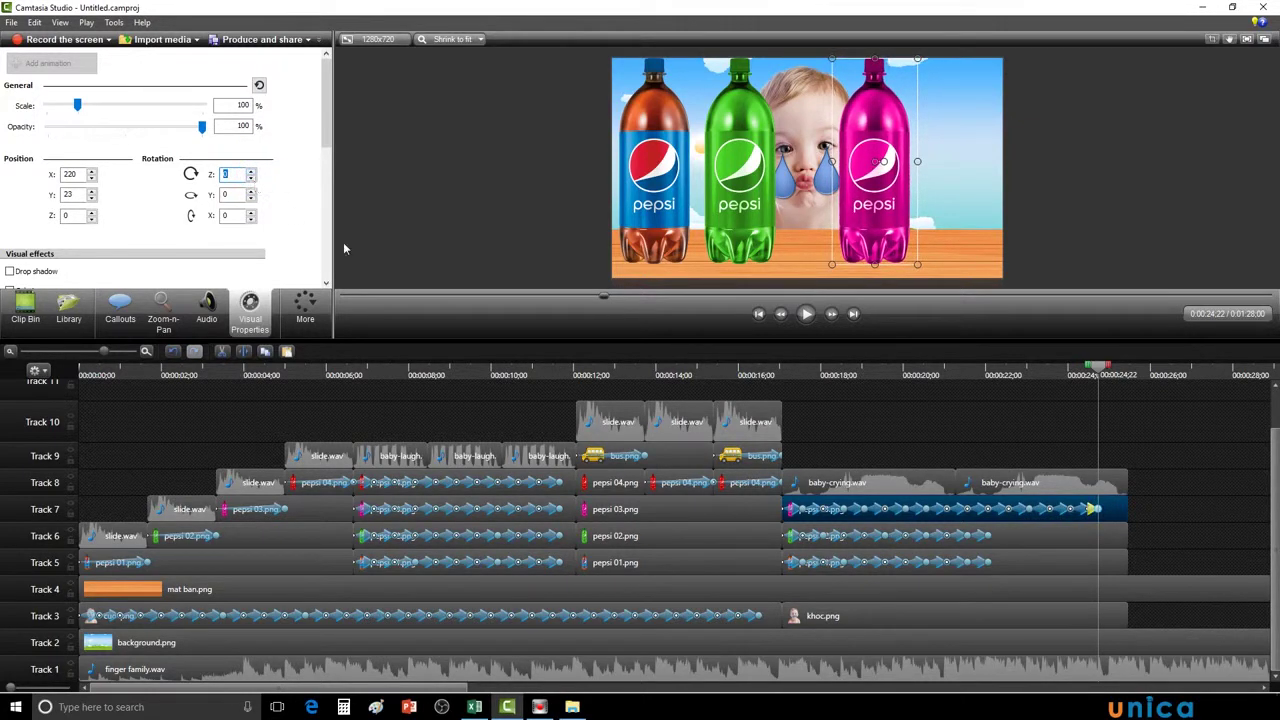
click(1100, 510)
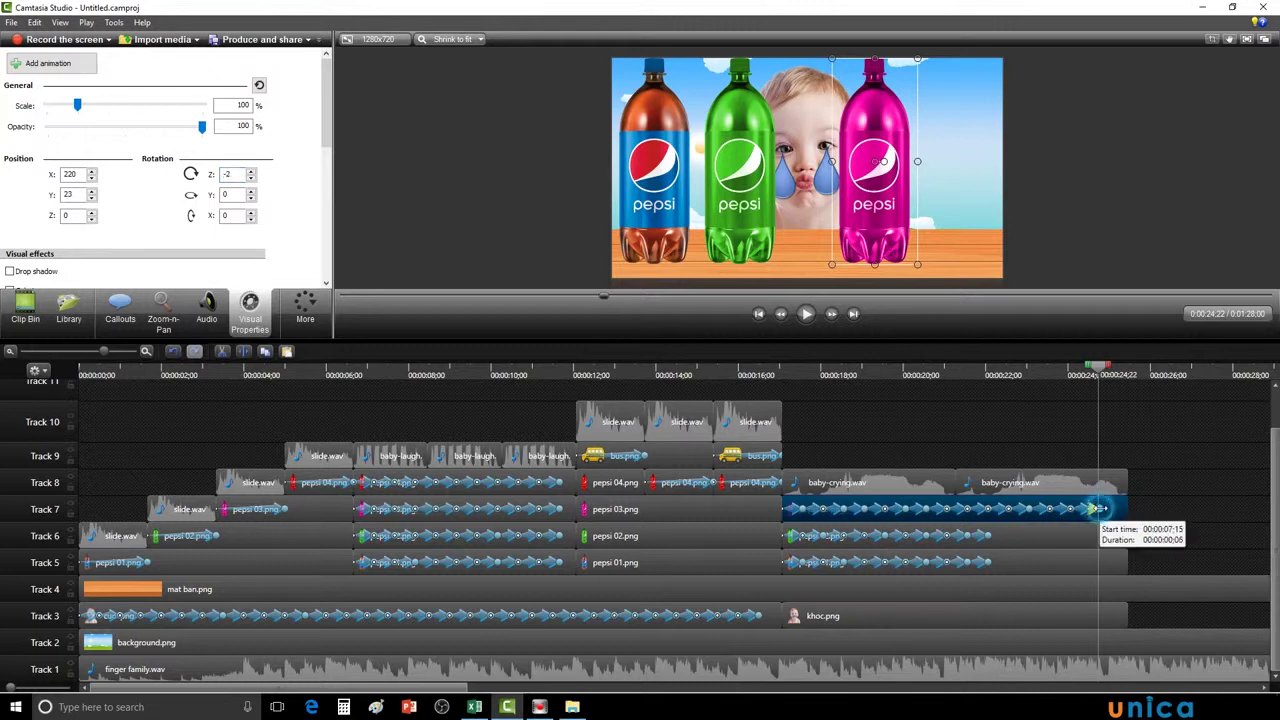
drag(1098, 509, 1110, 509)
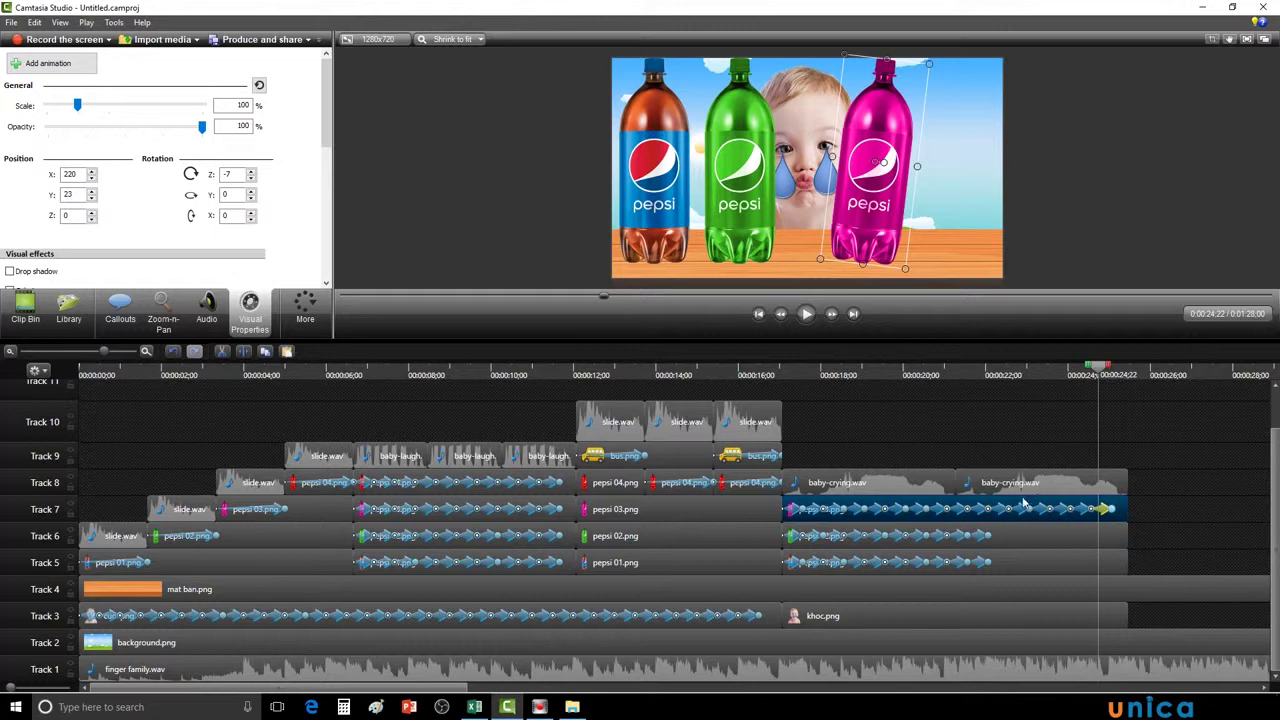
- Remove the last animation of the extended pepsi 02 clip on Track 6 and paste copies of its final two tilts until just before 0:00:24;25
right_click(978, 536)
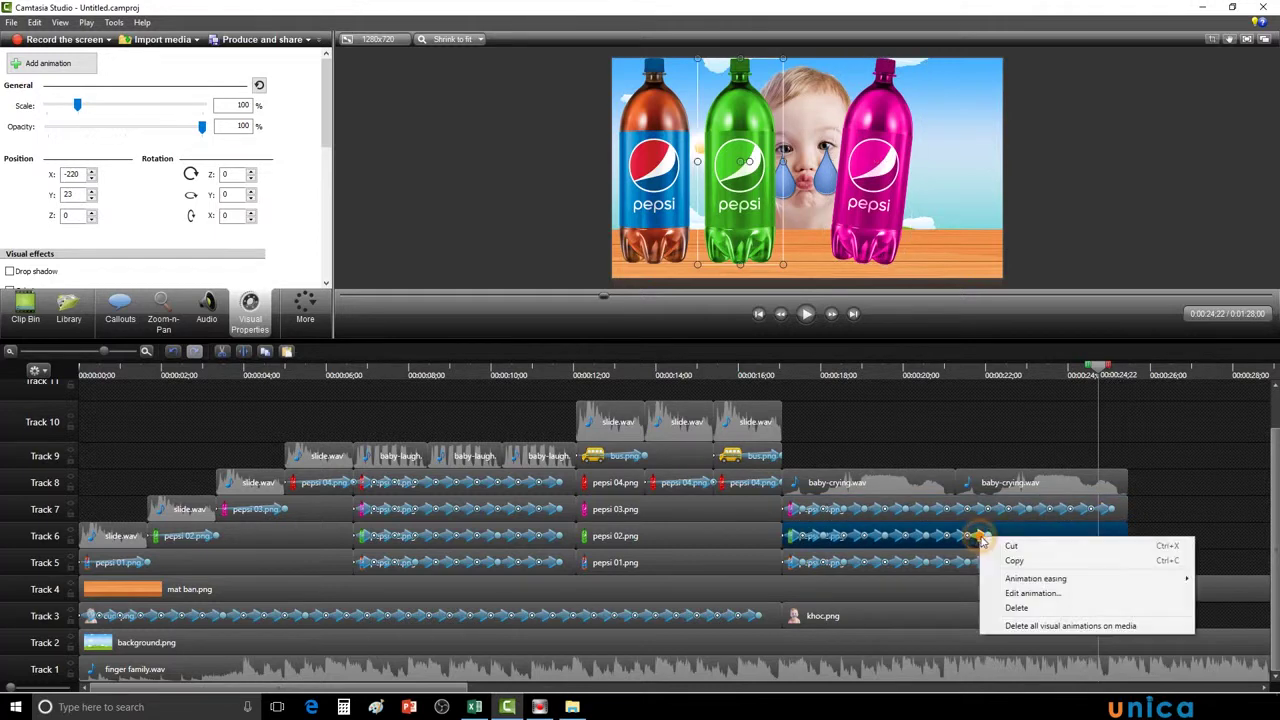
click(1016, 545)
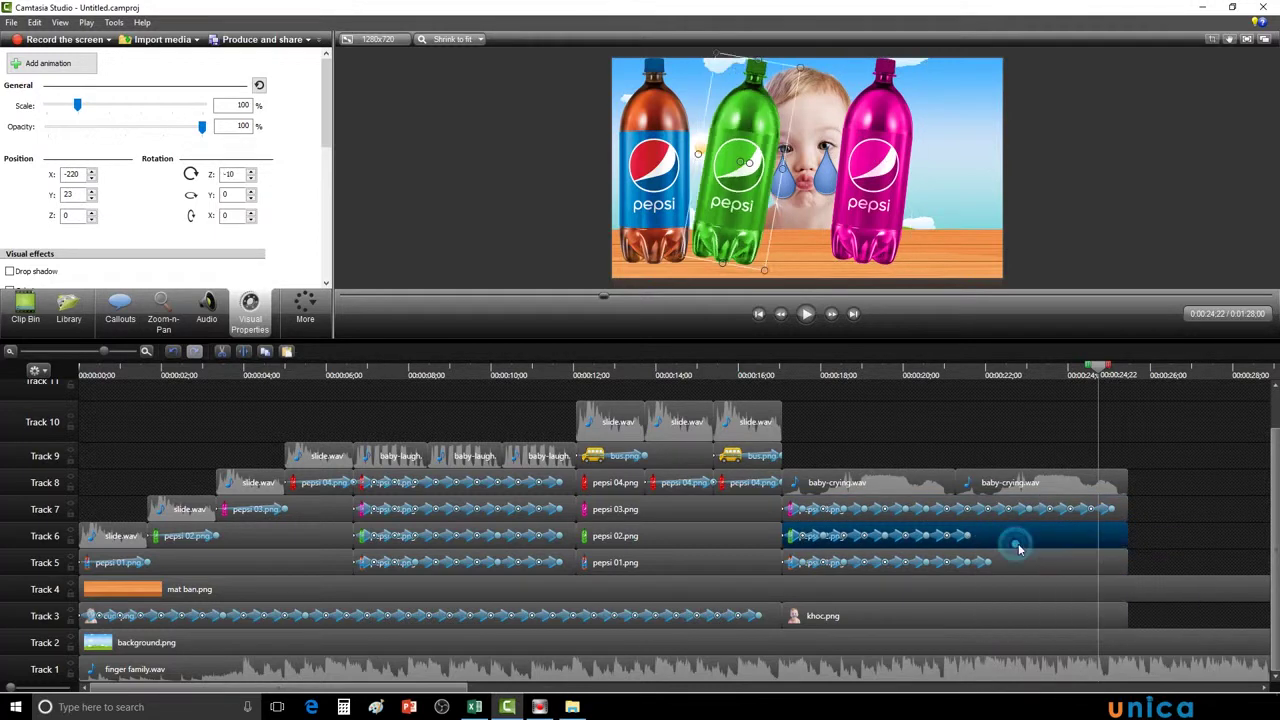
click(939, 537)
right_click(962, 535)
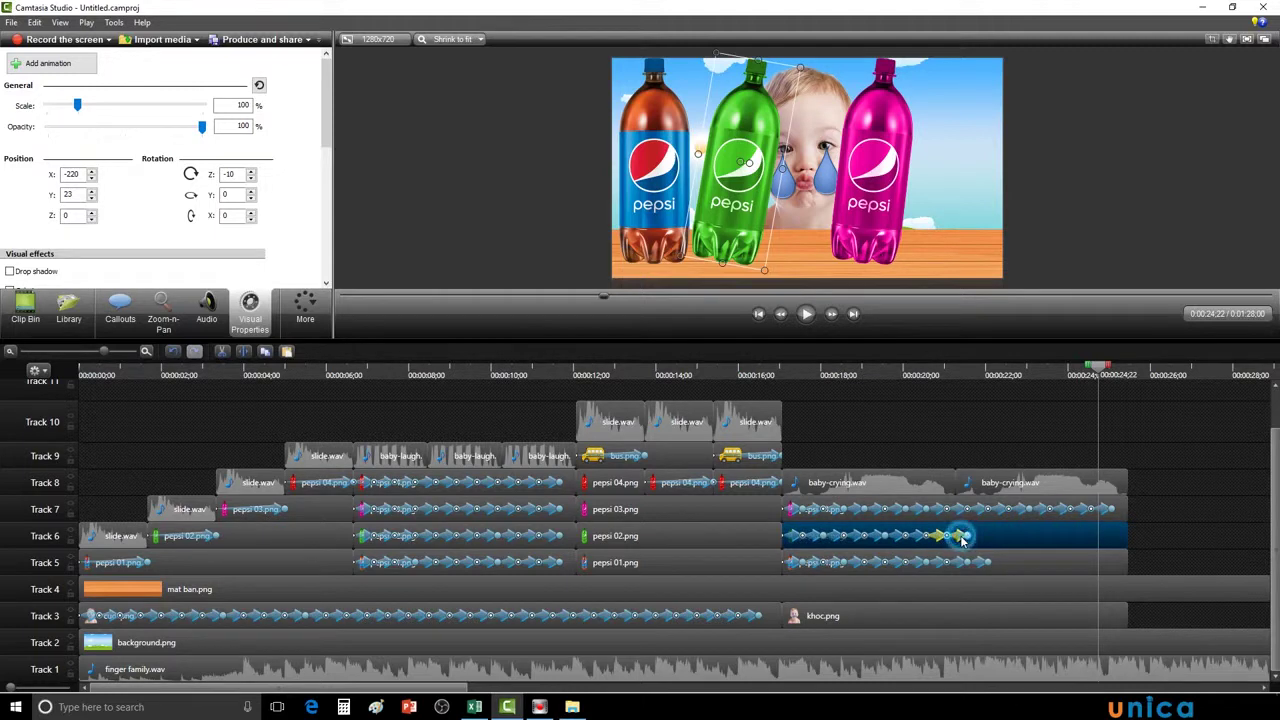
click(1000, 560)
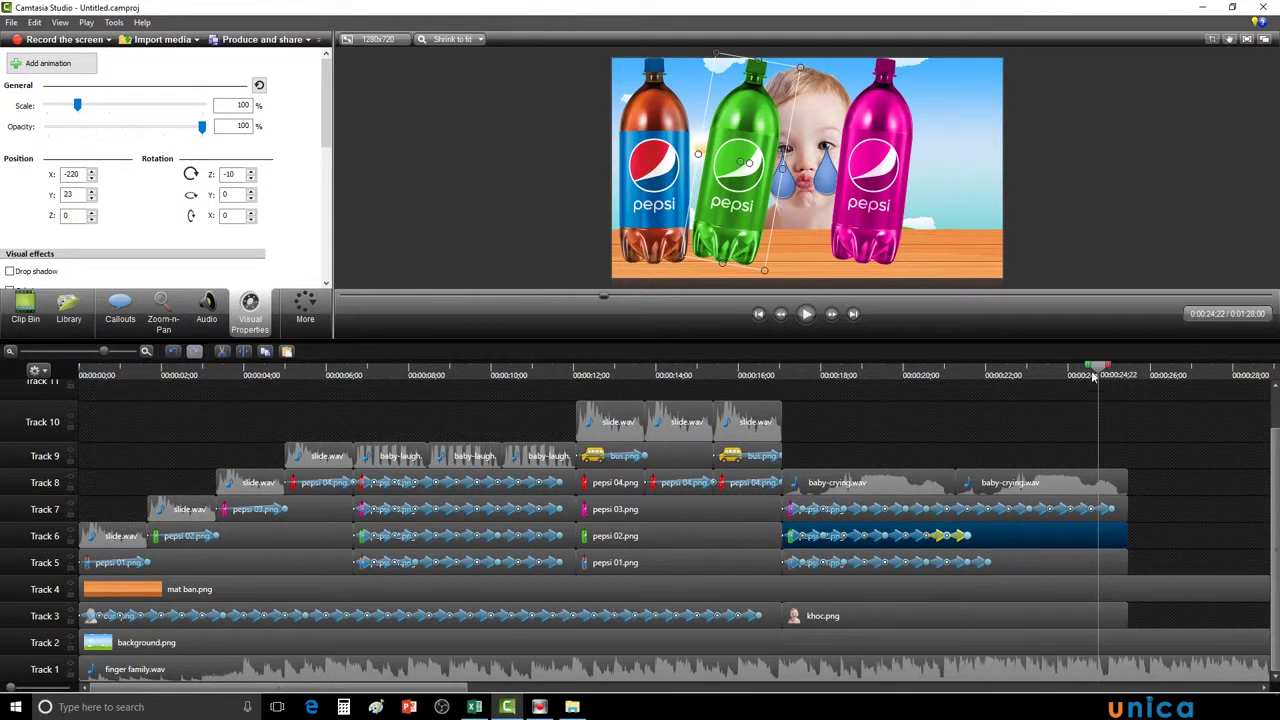
mouse_move(1093, 376)
mouse_down()
mouse_move(1044, 367)
mouse_move(979, 403)
mouse_move(1020, 372)
mouse_move(1105, 370)
mouse_up()
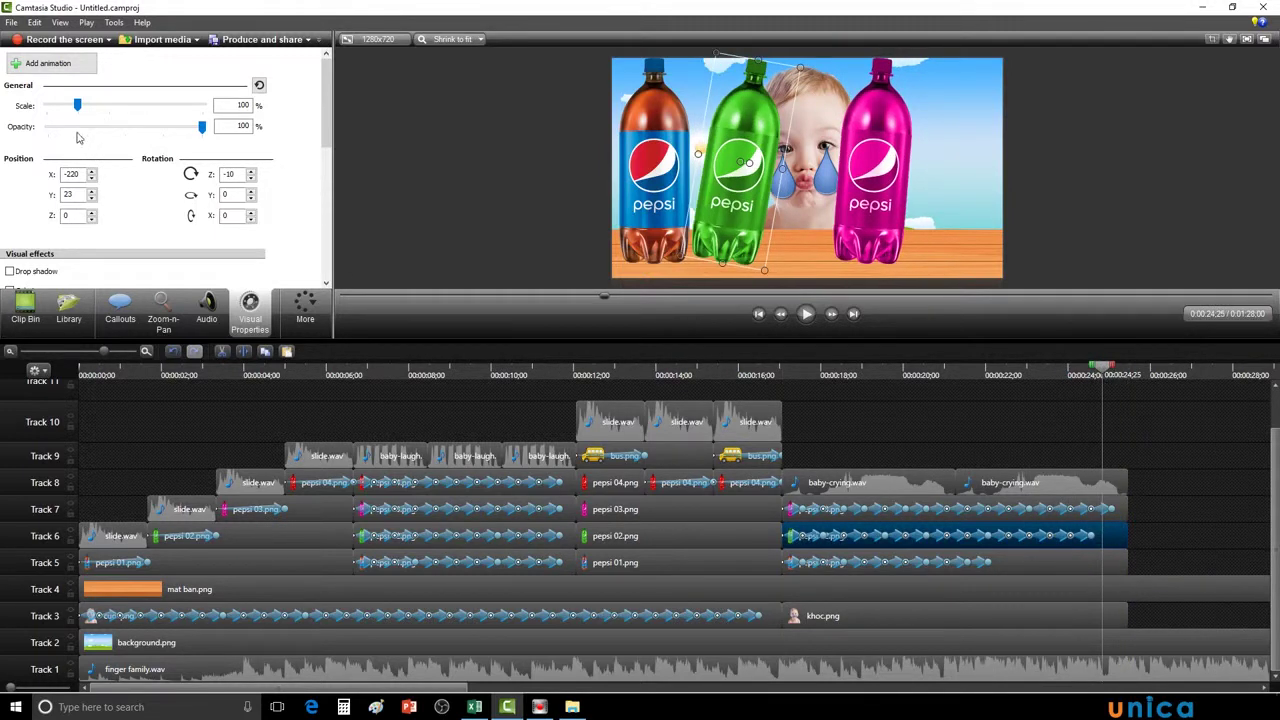
- Add a closing animation to pepsi 02 at 0:00:24;25 with Z rotation 0, and extend it toward the clip's end
click(48, 63)
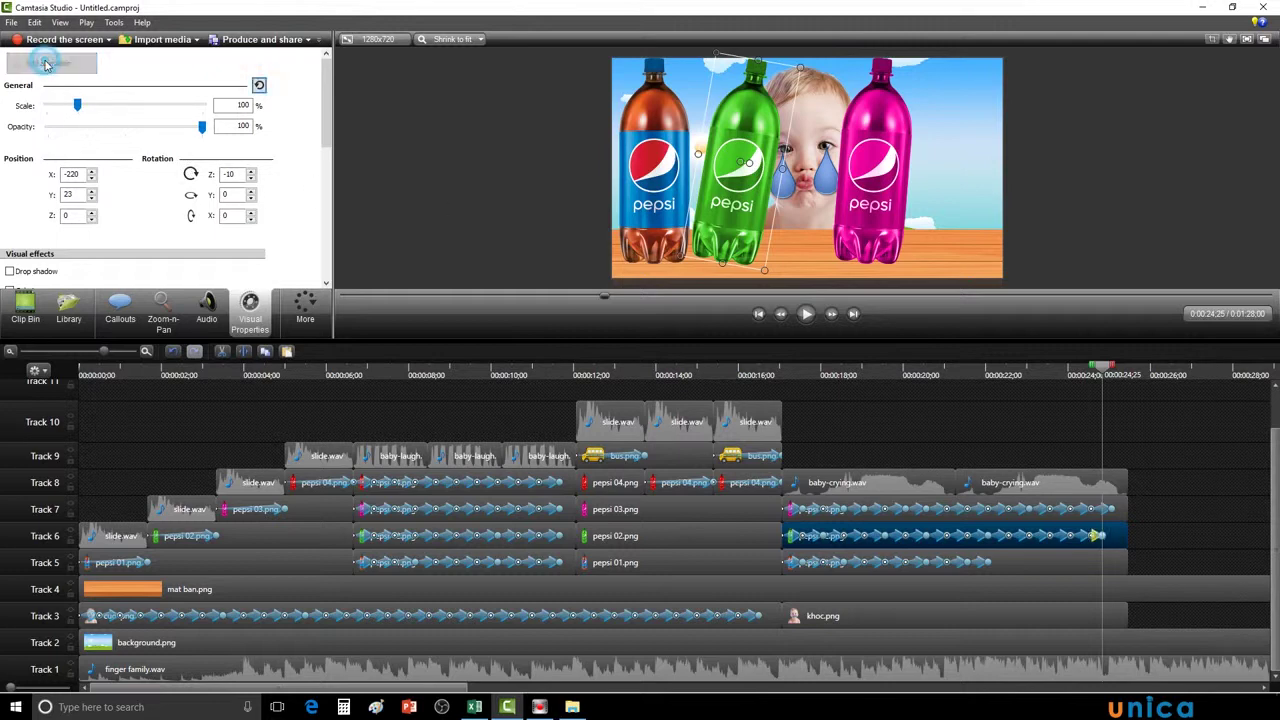
click(252, 175)
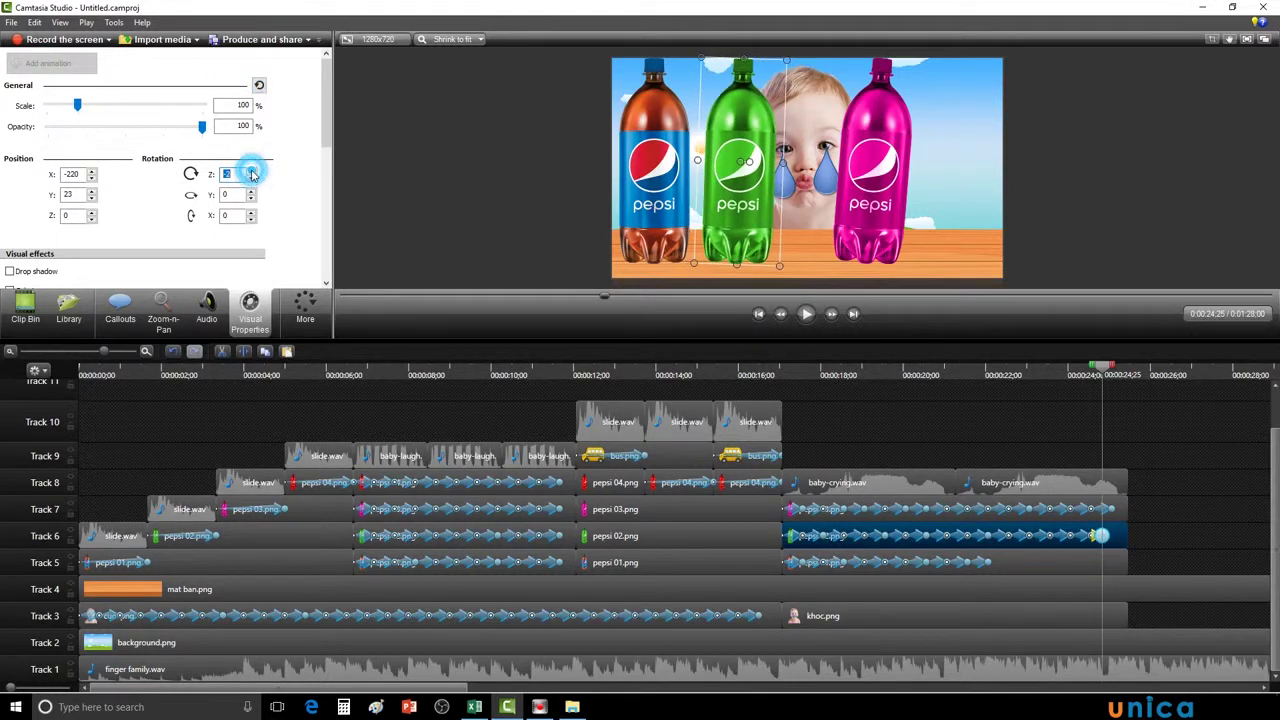
click(252, 175)
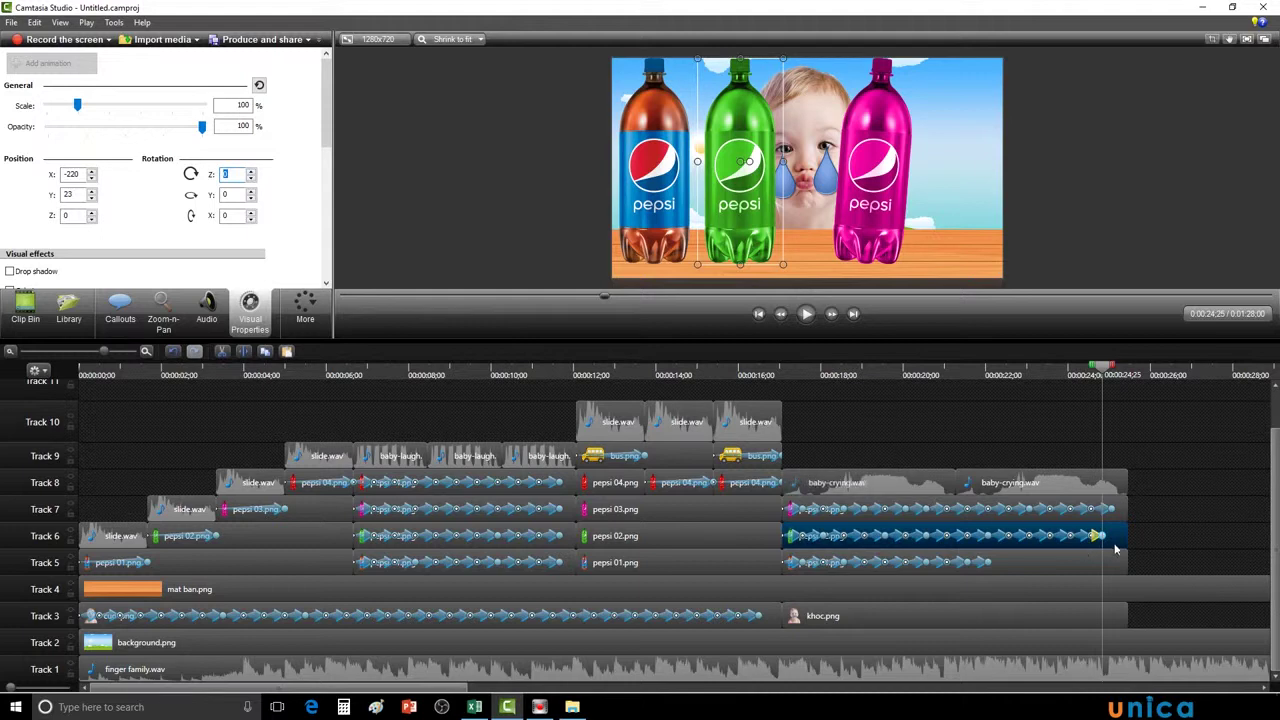
drag(1098, 536, 1114, 536)
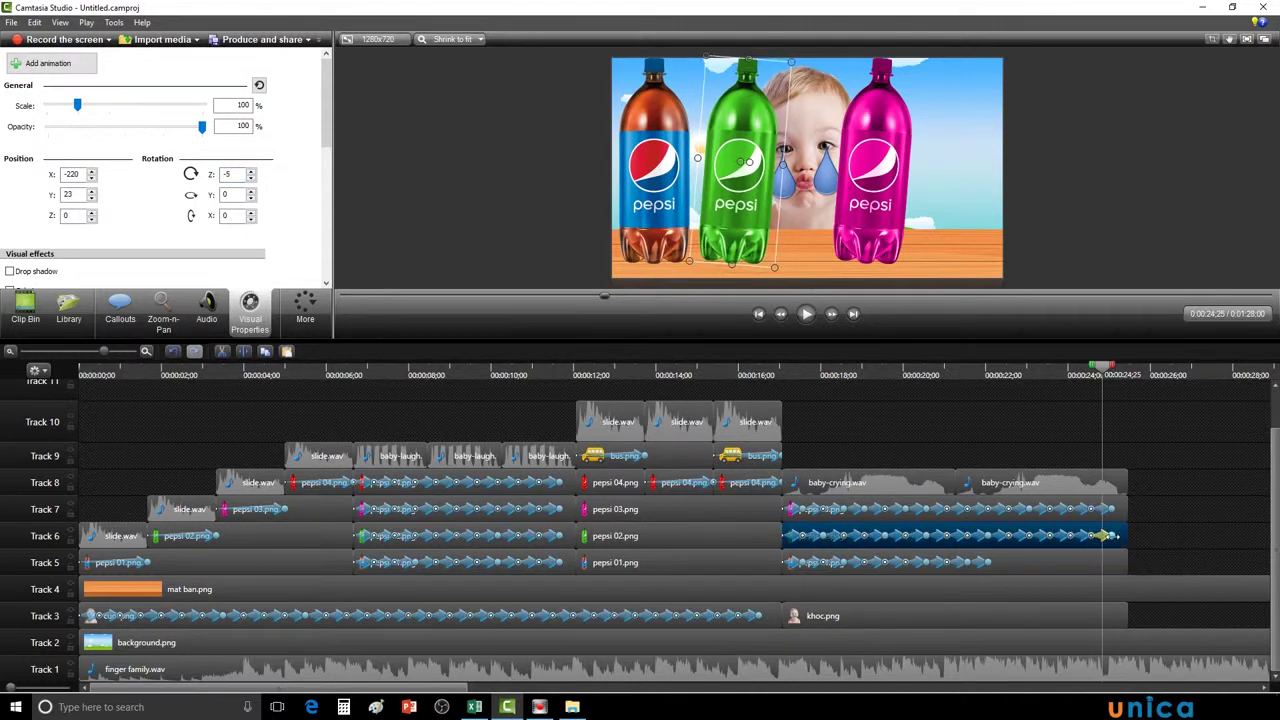
- Remove the last animation from the extended pepsi 01 clip on Track 5
drag(1107, 371, 1014, 371)
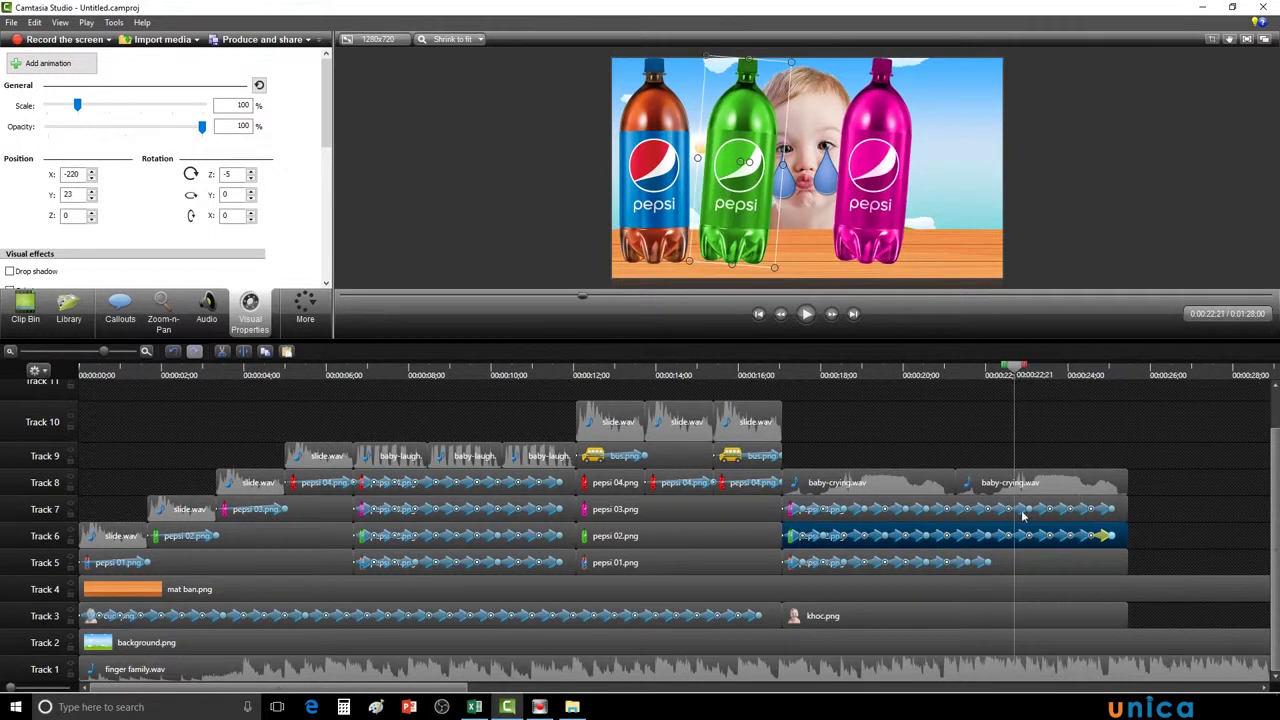
click(981, 568)
right_click(981, 568)
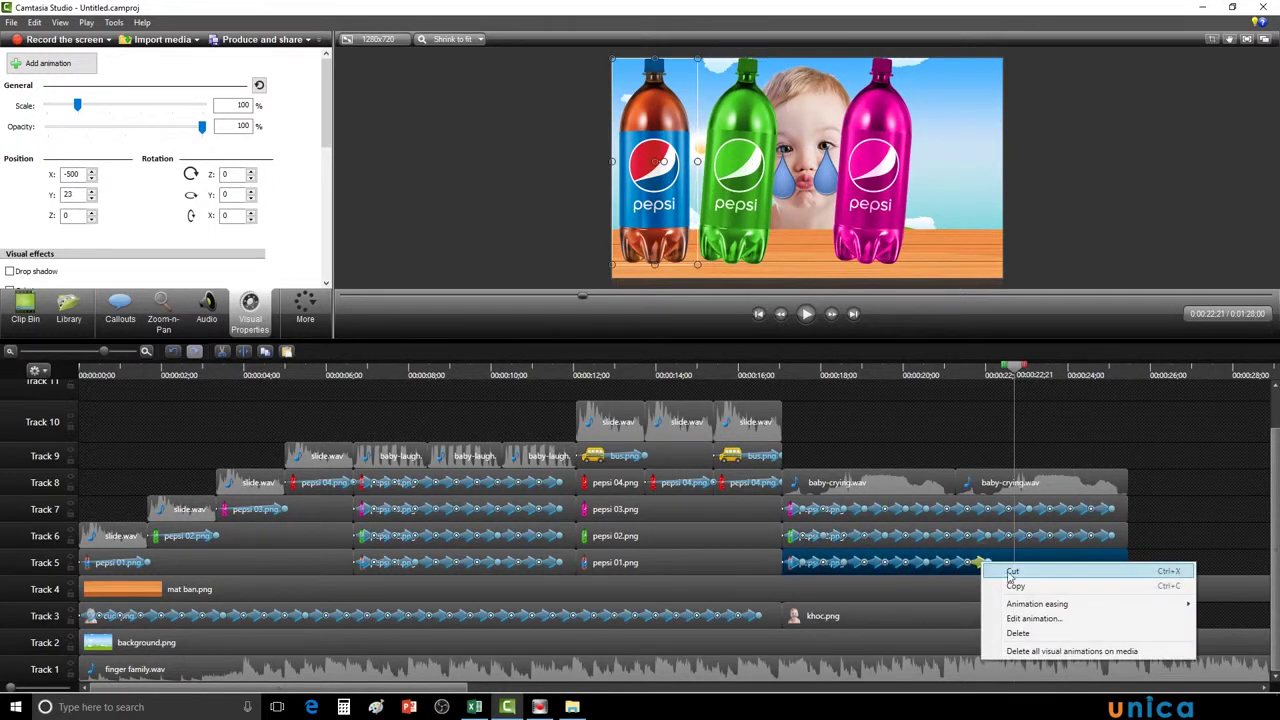
click(1008, 566)
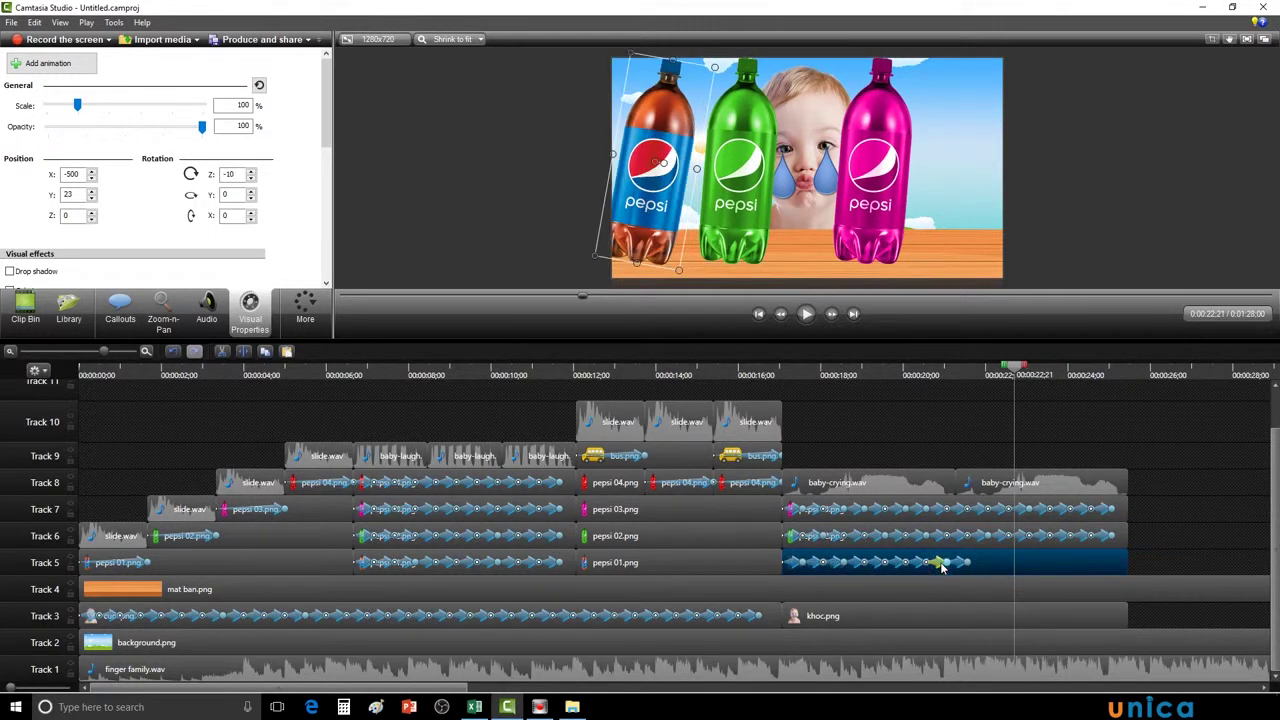
- Copy the last two tilt animations of the extended pepsi 01 clip and paste them repeatedly until just before 0:00:24;26
right_click(958, 564)
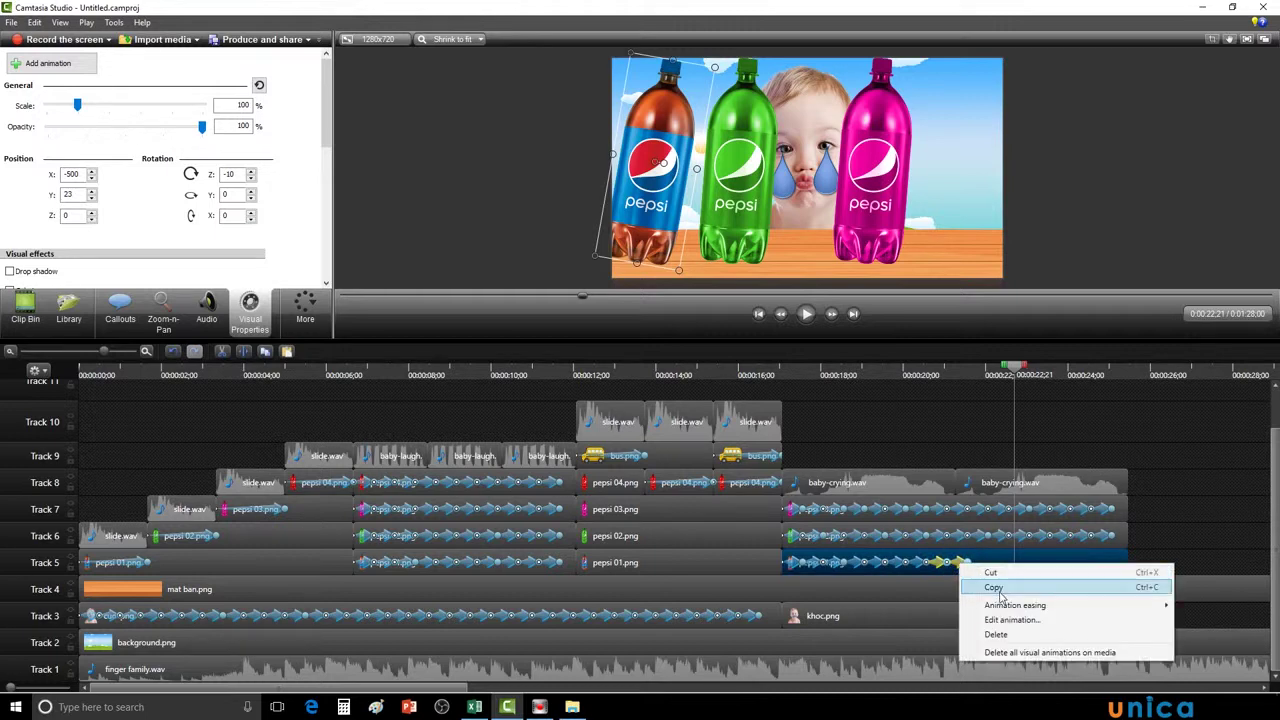
click(1000, 590)
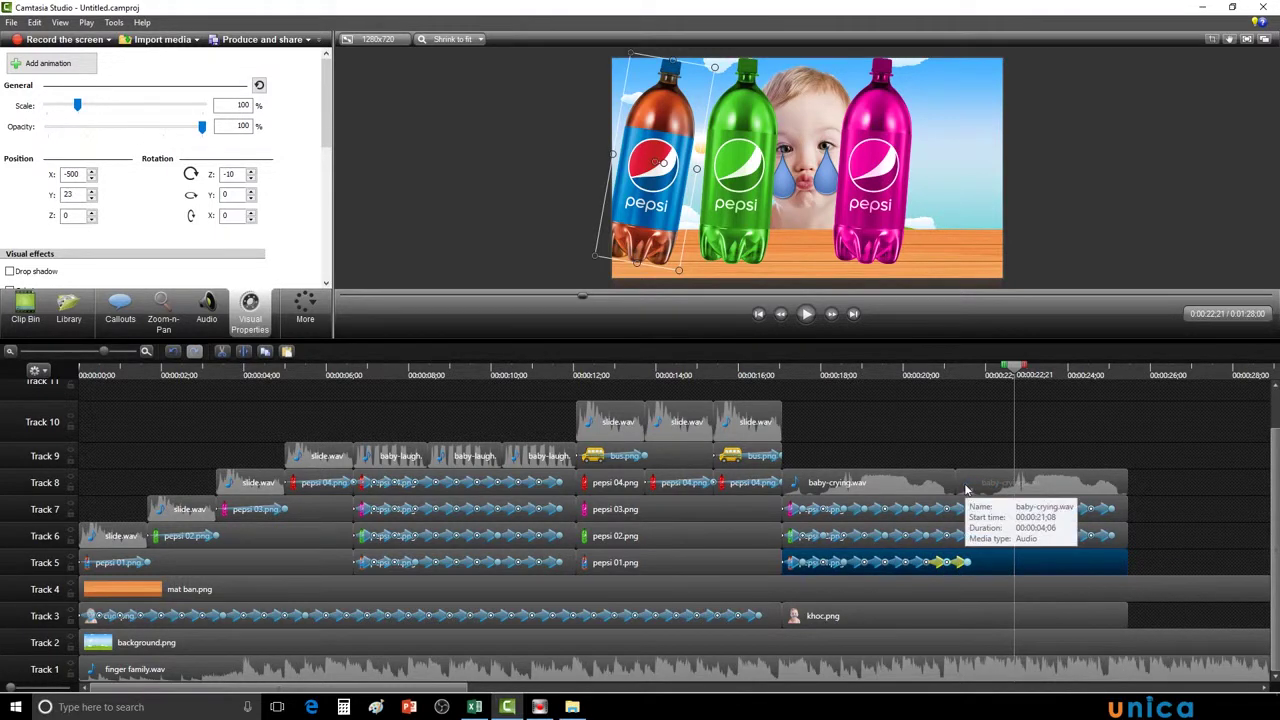
key(ctrl+v)
drag(1018, 380, 1105, 371)
key(ctrl+v)
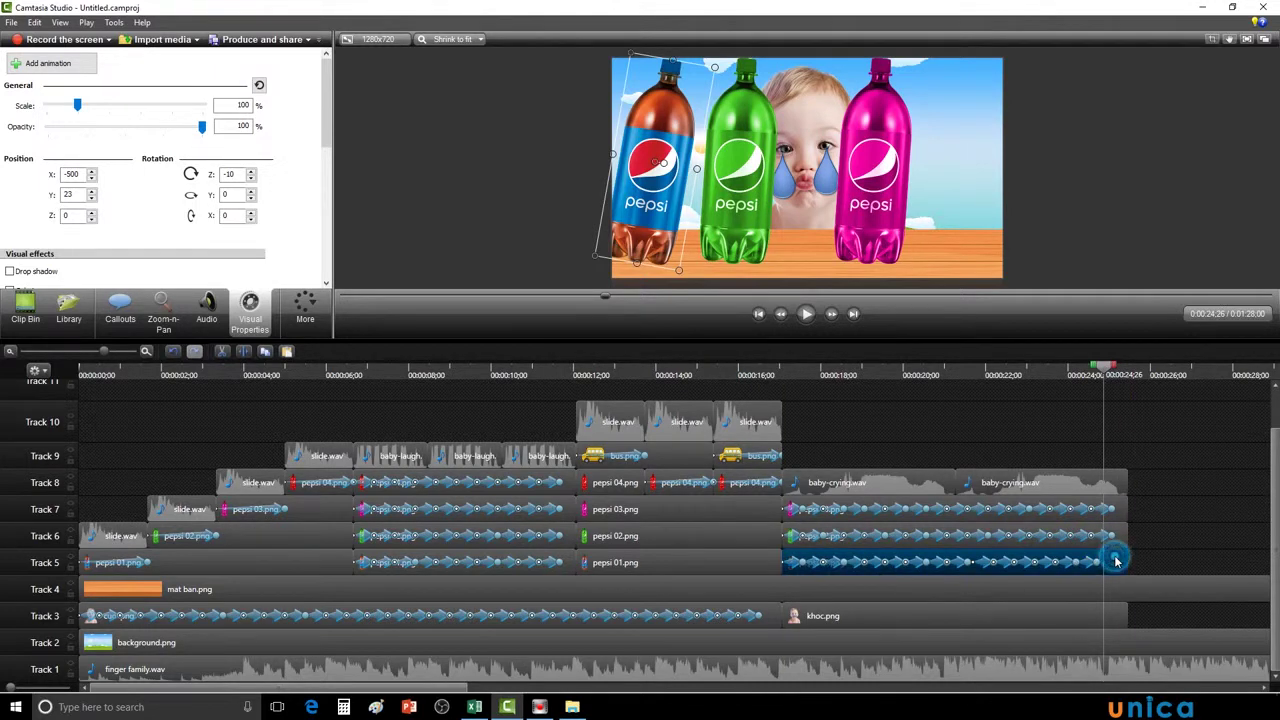
- Add a closing animation to pepsi 01 at 0:00:24;26 with Z rotation 0, and extend it toward the clip's end
click(76, 66)
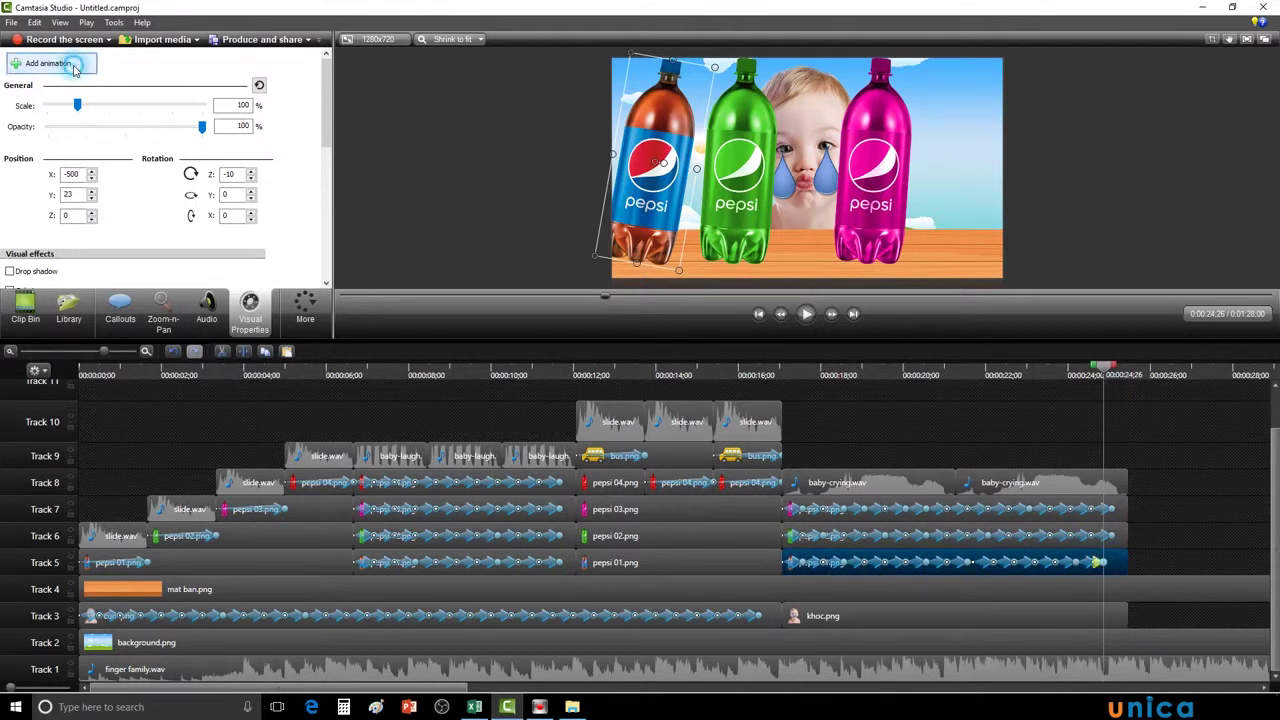
click(251, 173)
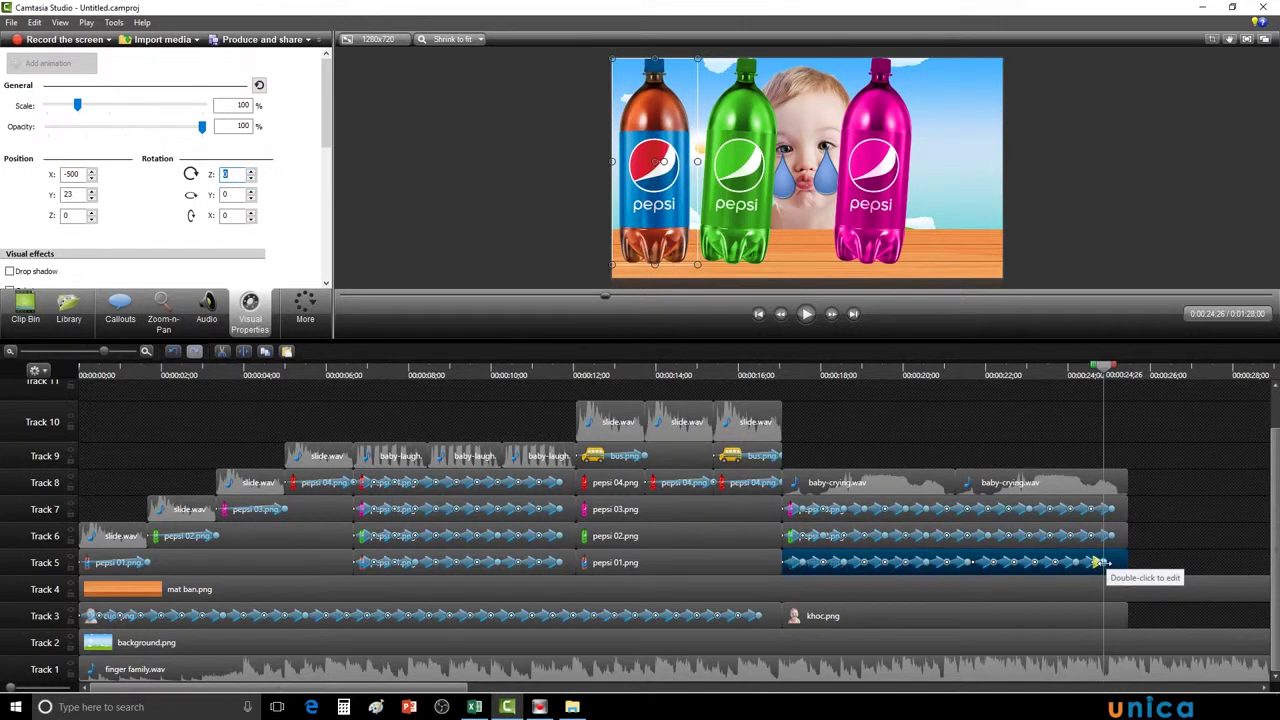
drag(1098, 562, 1120, 563)
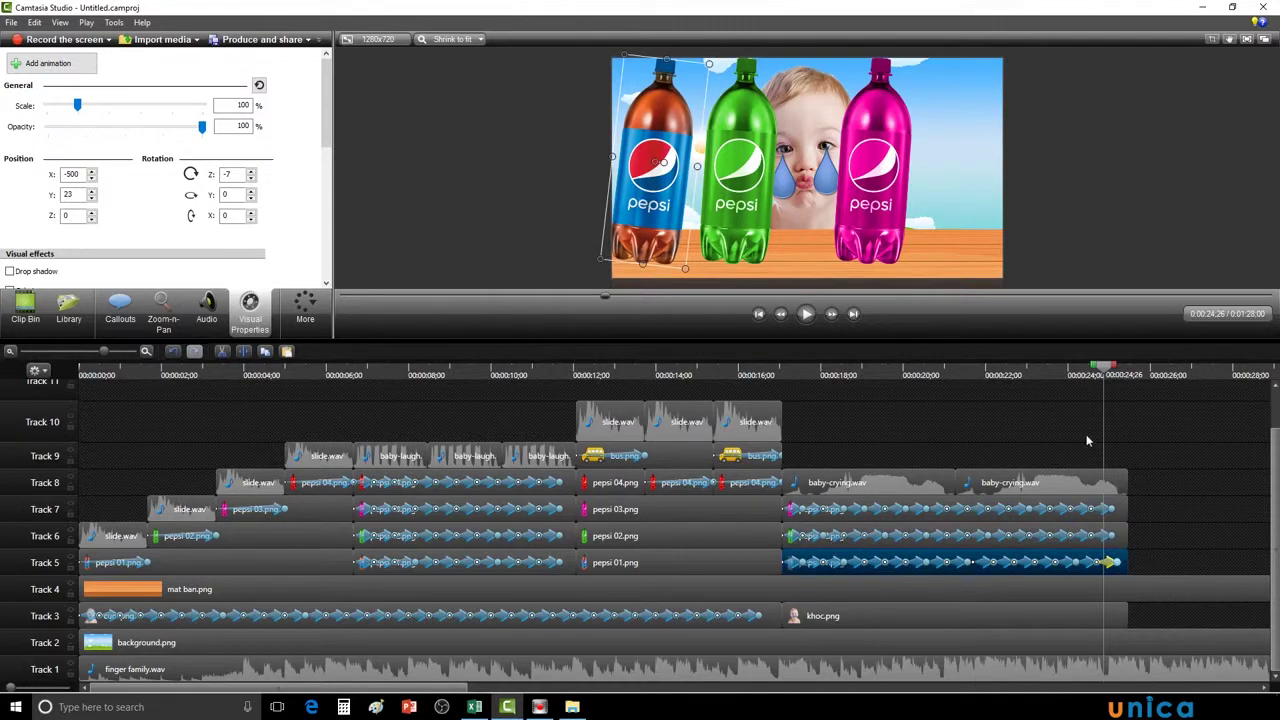
- Play back the crying scene from 0:00:17;02 and again from 0:00:21;08 to check how the three bottles wobble together
drag(1104, 370, 786, 370)
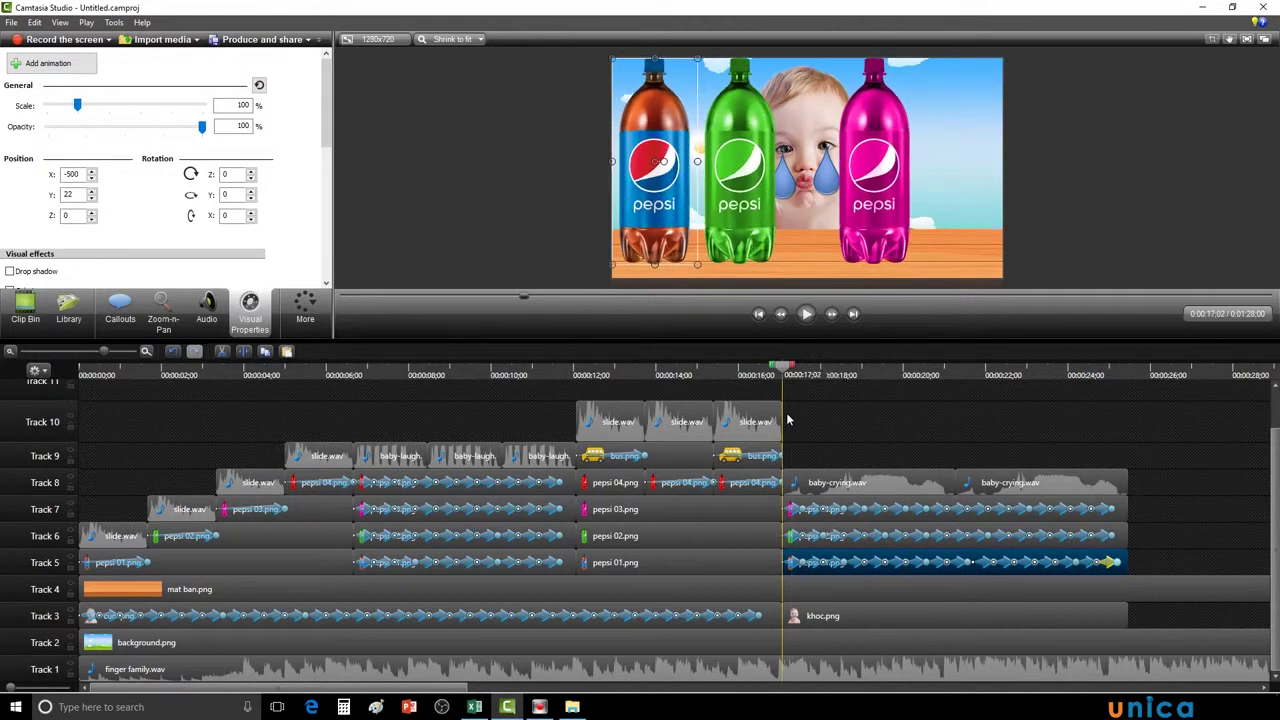
click(808, 313)
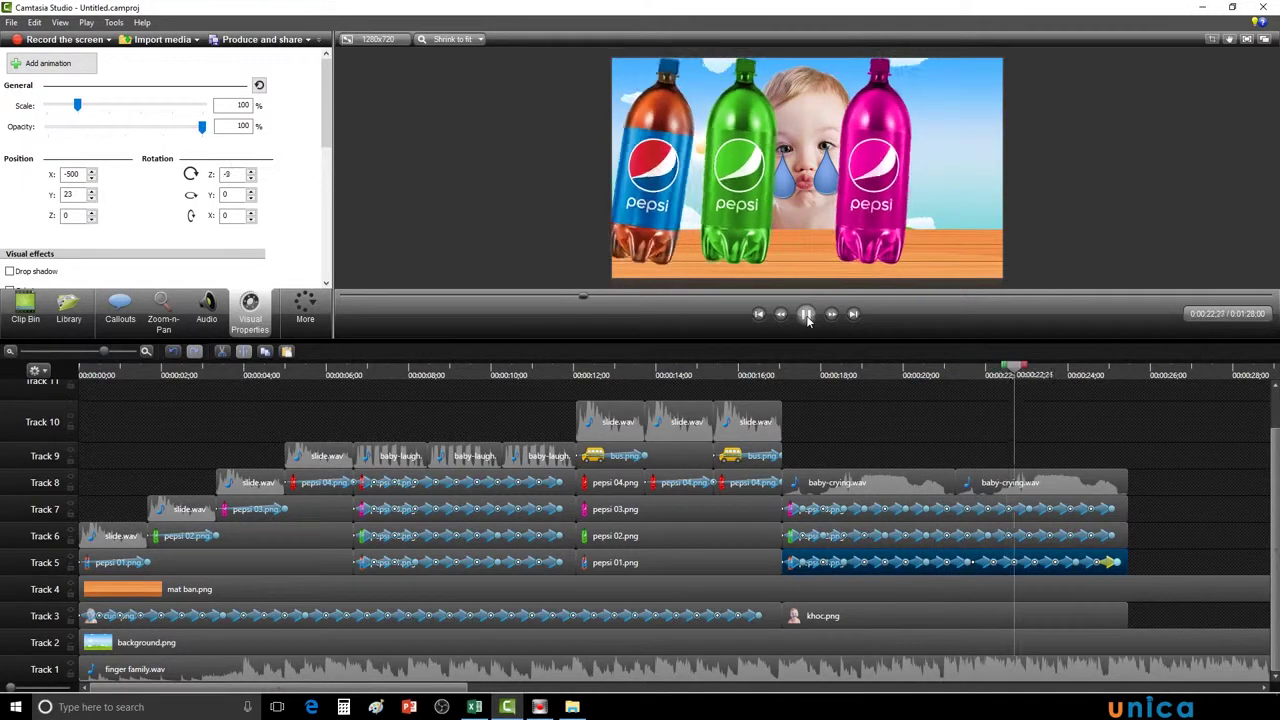
click(806, 314)
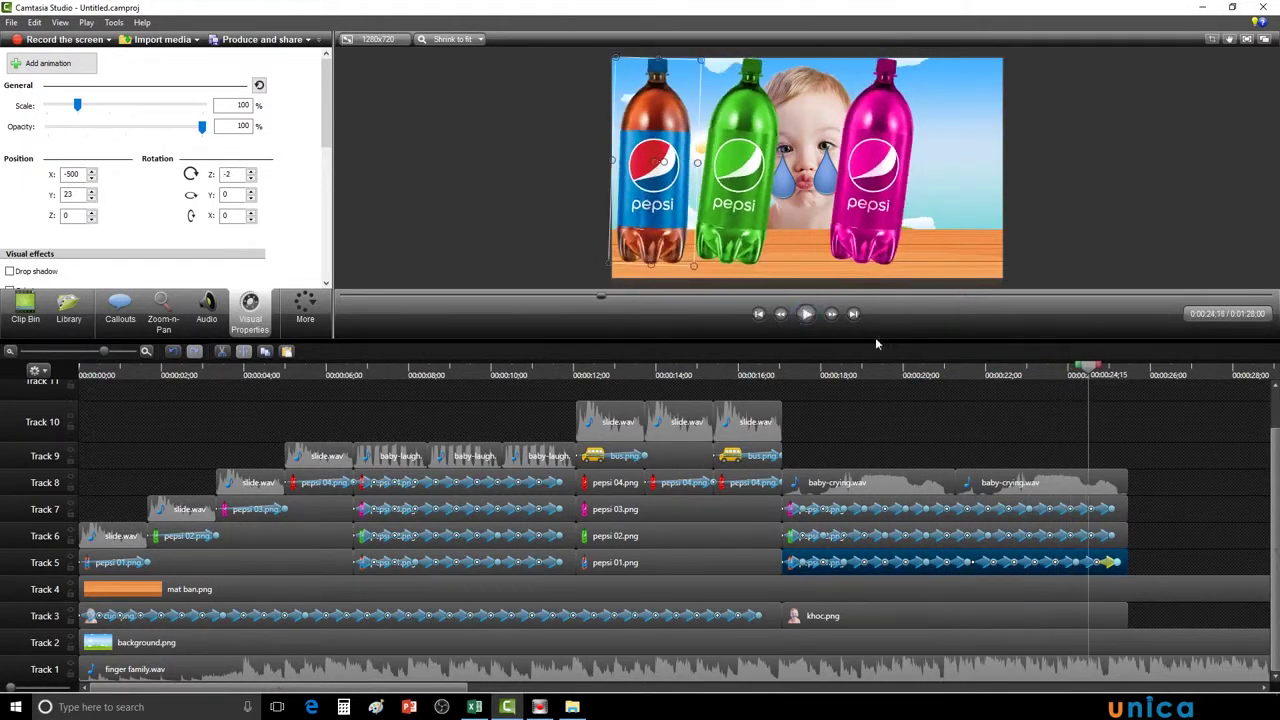
drag(1094, 370, 966, 388)
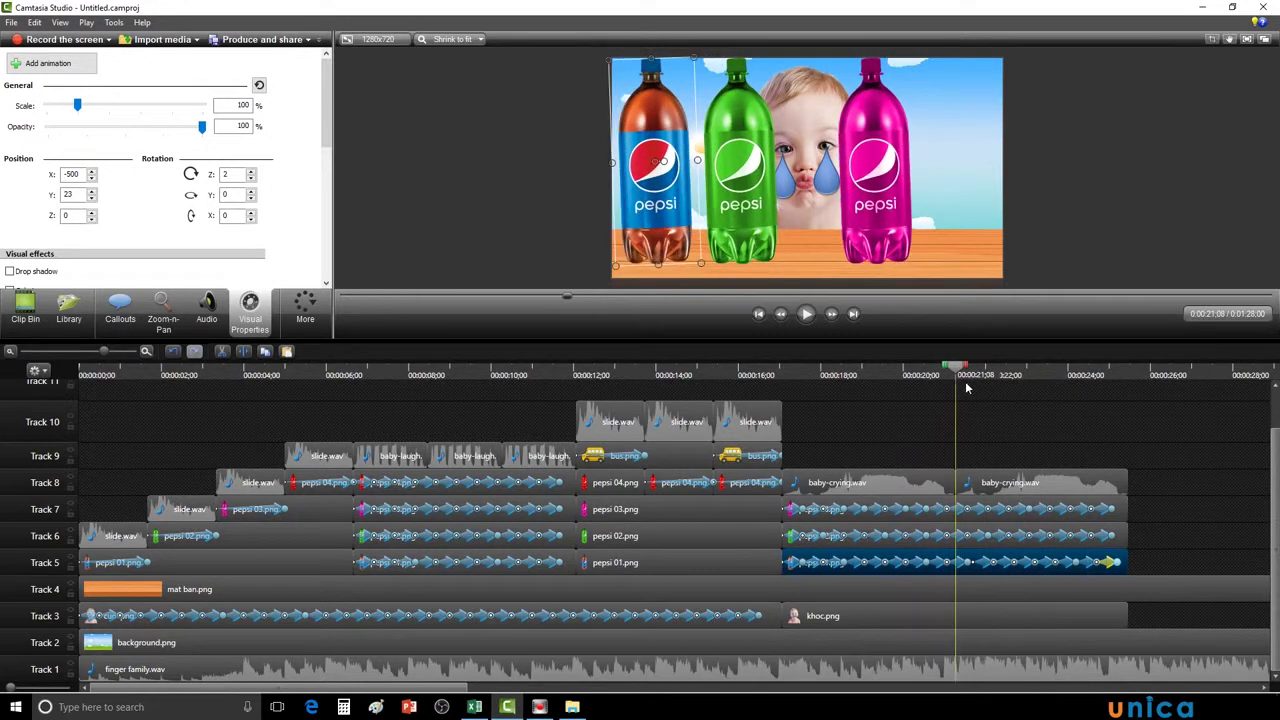
click(807, 314)
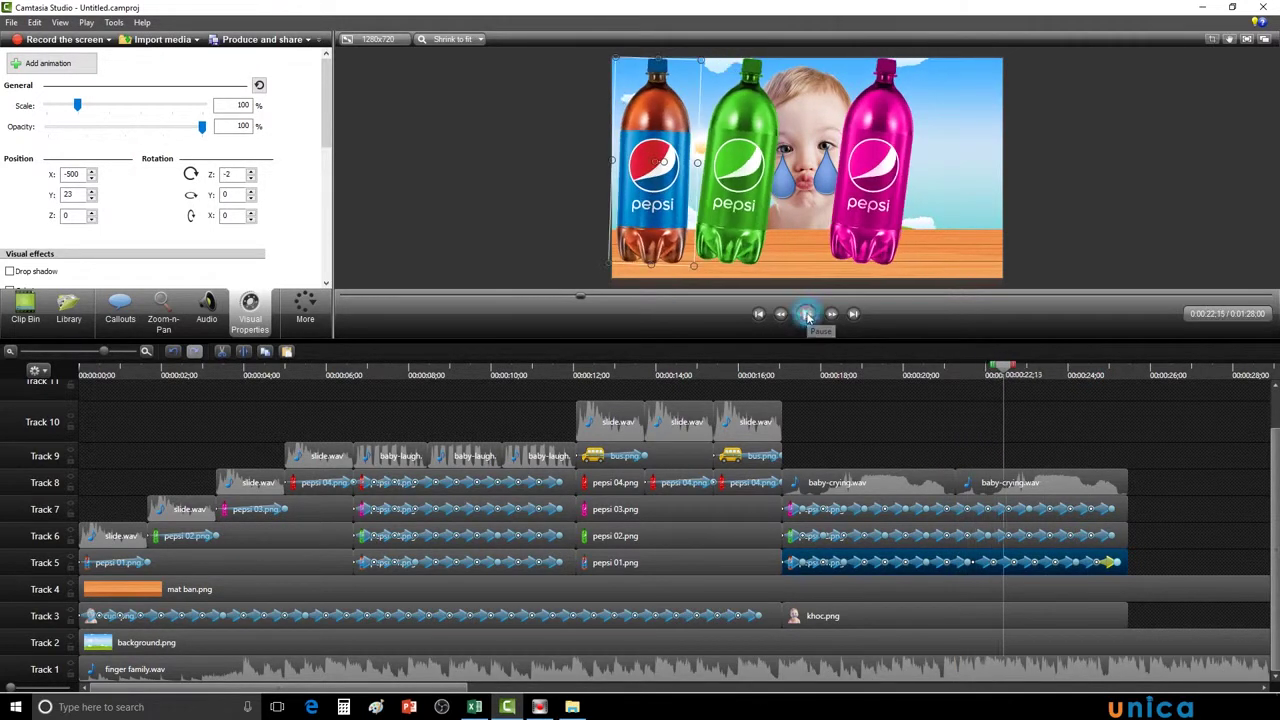
click(807, 314)
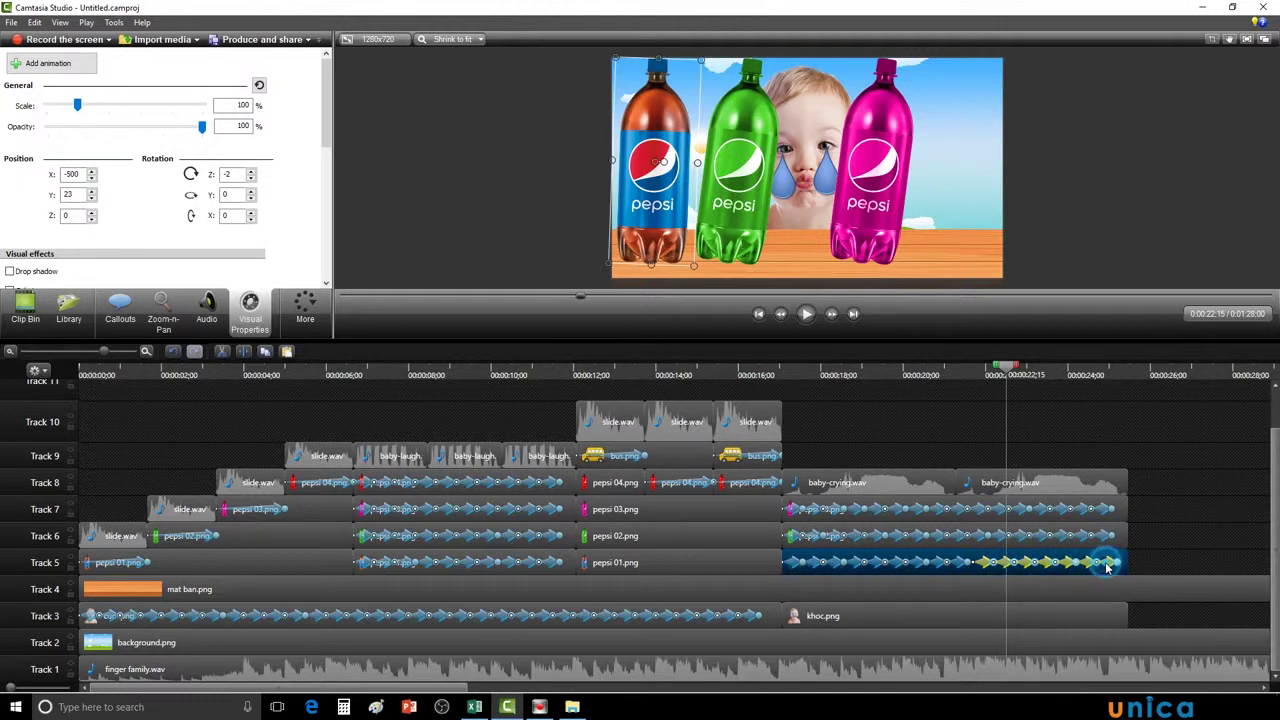
- Shift the pasted group of animations on pepsi 01 in Track 5 slightly earlier to close the gap before them
key(Down)
key(Down)
key(Down)
key(Down)
key(Down)
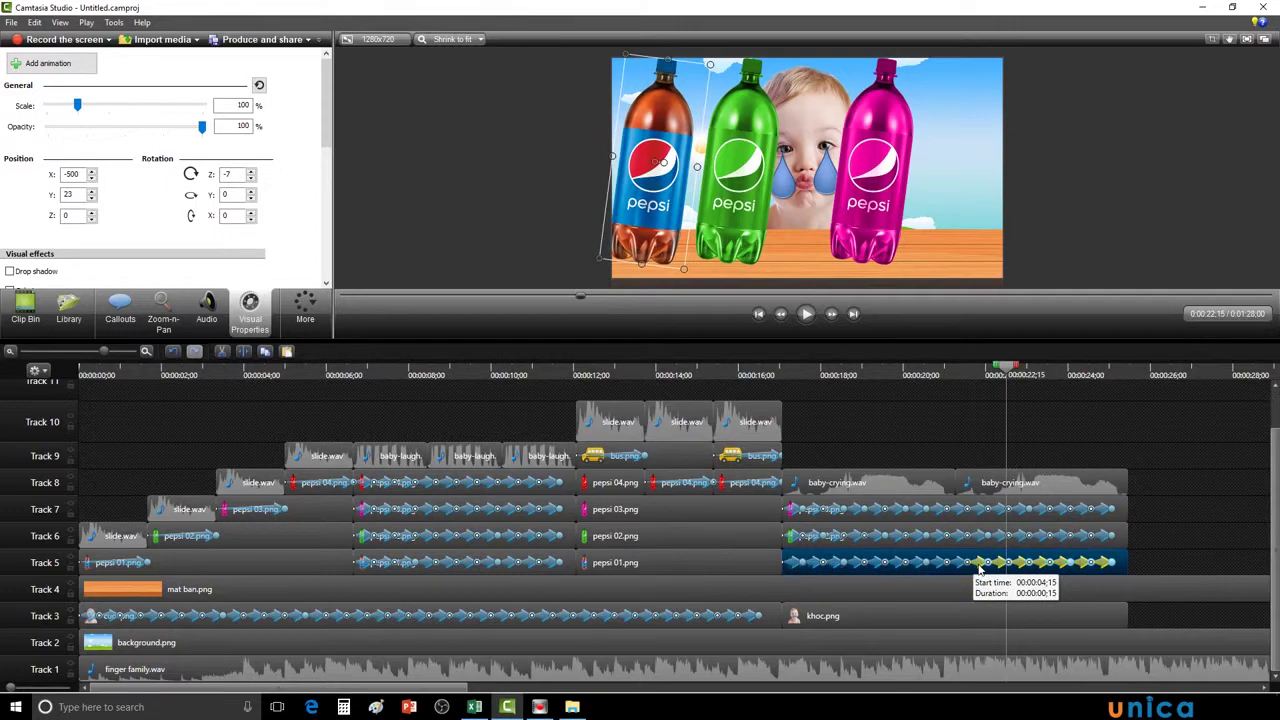
click(1118, 513)
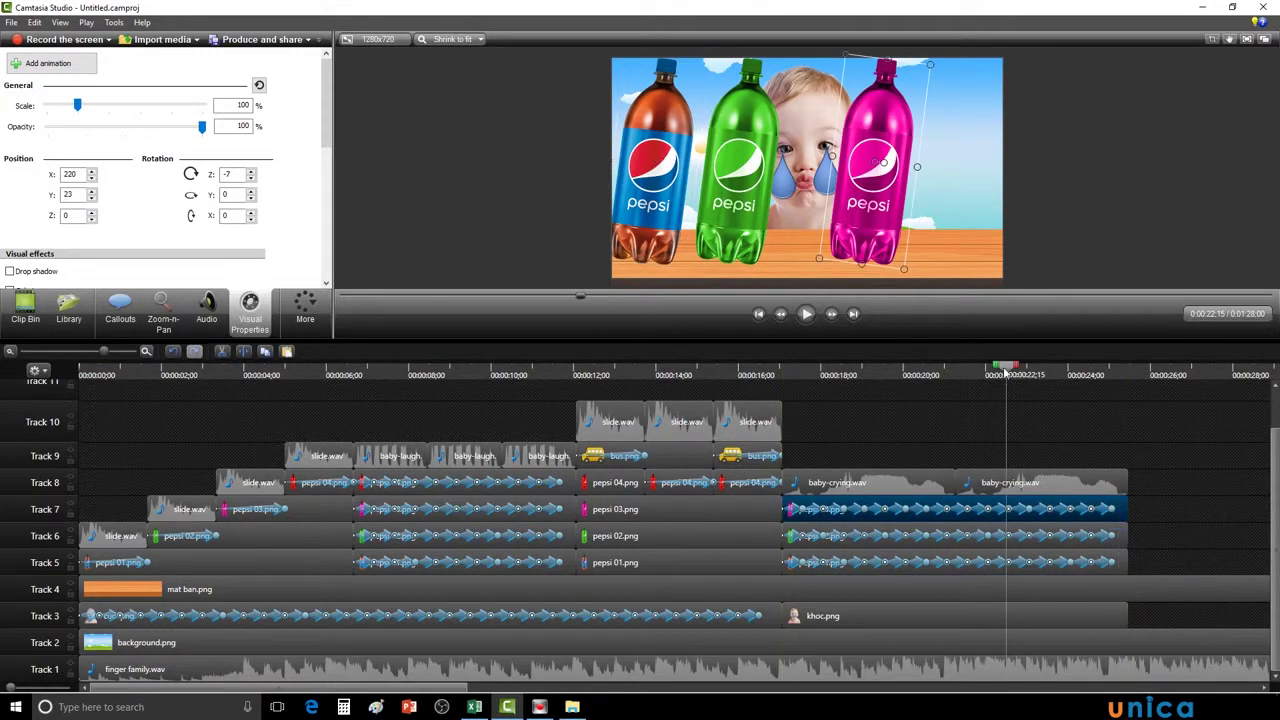
- Play back the crying scene from 0:00:17;02 to check the synchronised wobble of the three bottles
drag(1005, 370, 787, 394)
click(807, 316)
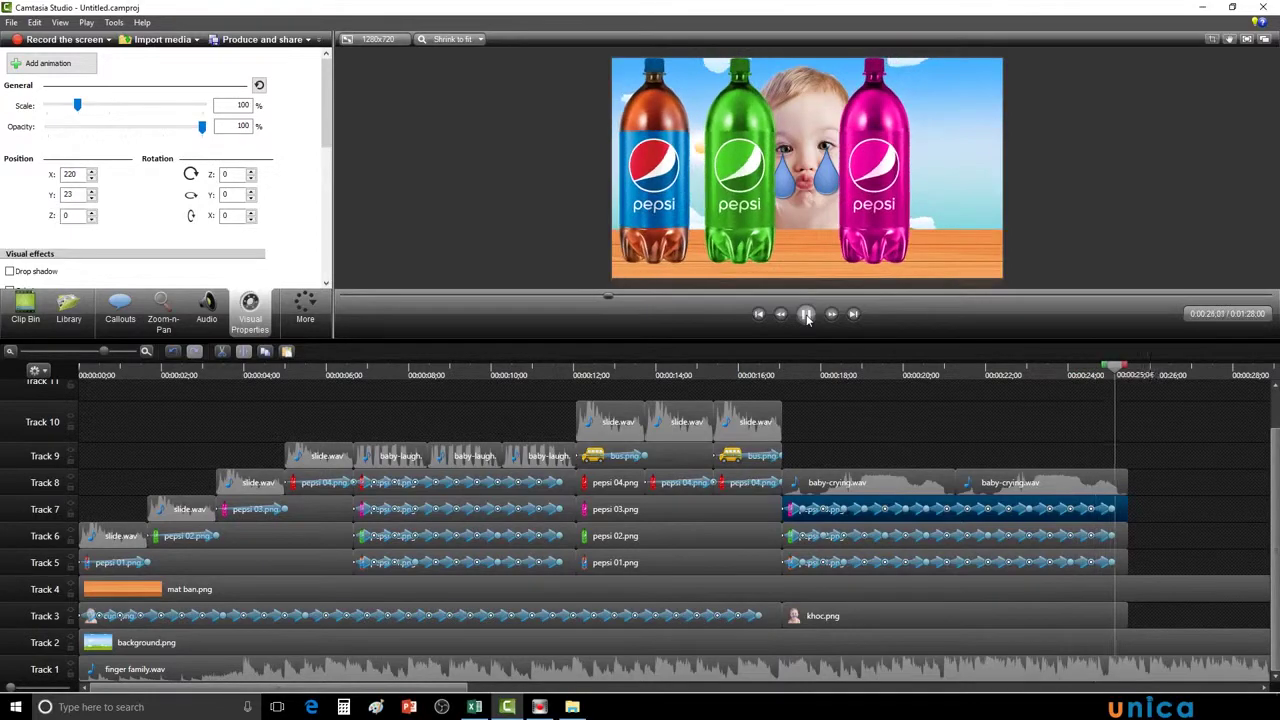
click(807, 315)
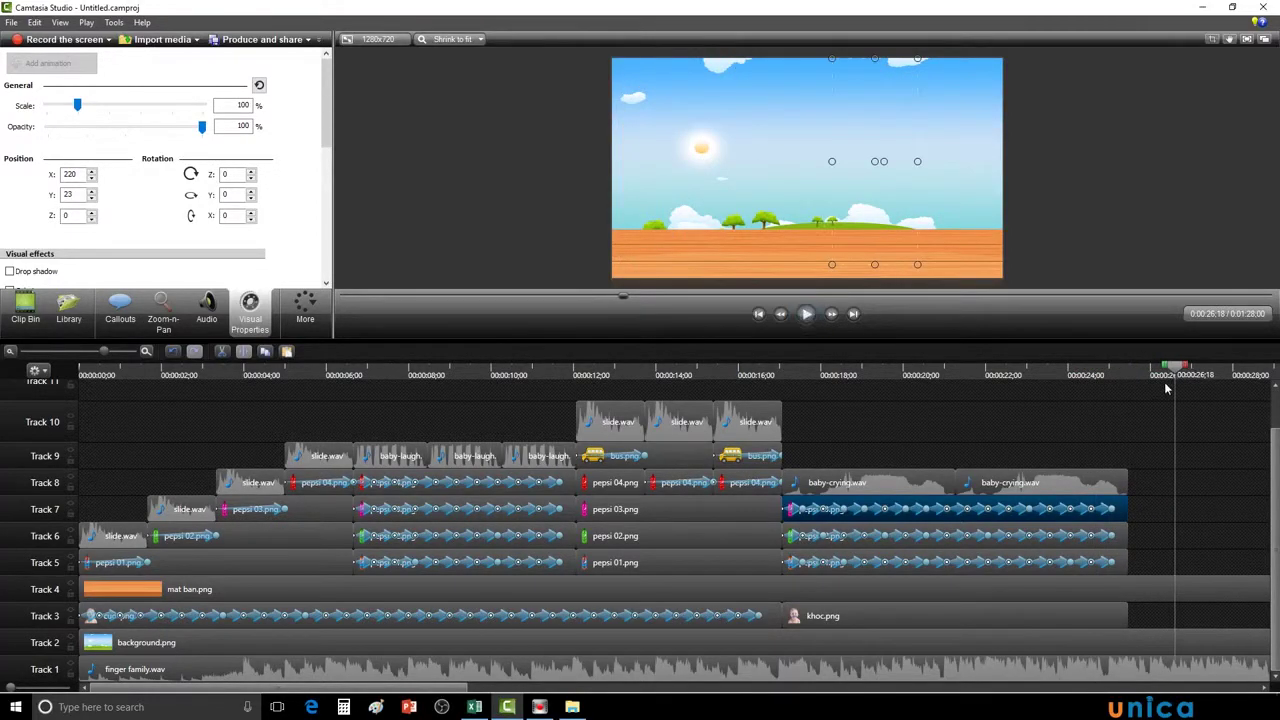
drag(1177, 372, 788, 390)
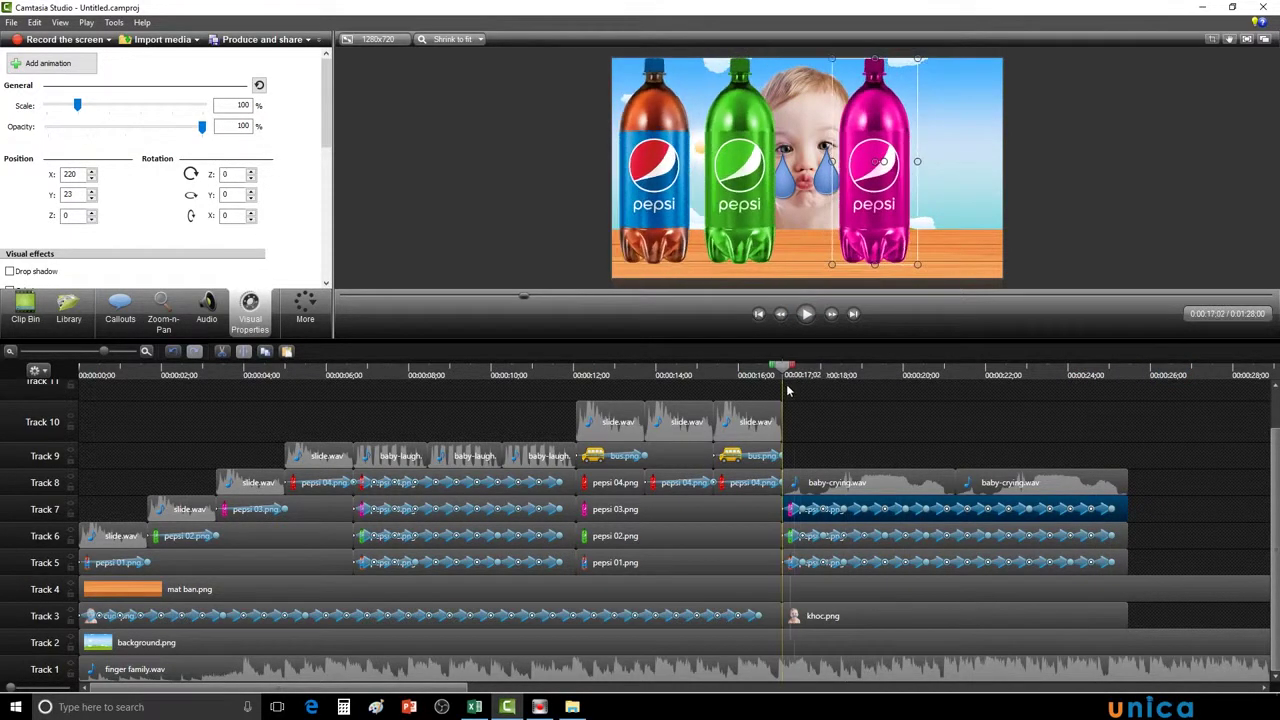
click(805, 314)
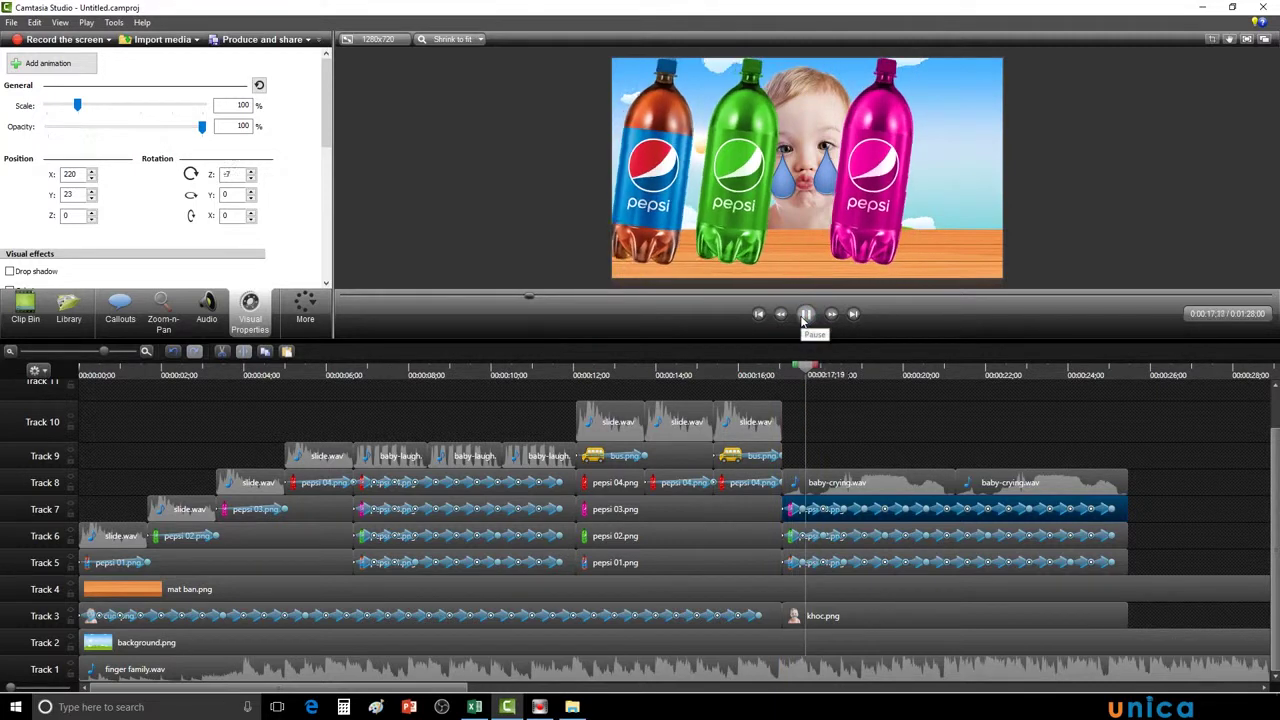
click(807, 315)
- Add an animation to khoc.png on Track 3 at 0:00:17;12 with Z rotation 10, and stretch it to about 15 frames
drag(820, 372, 799, 374)
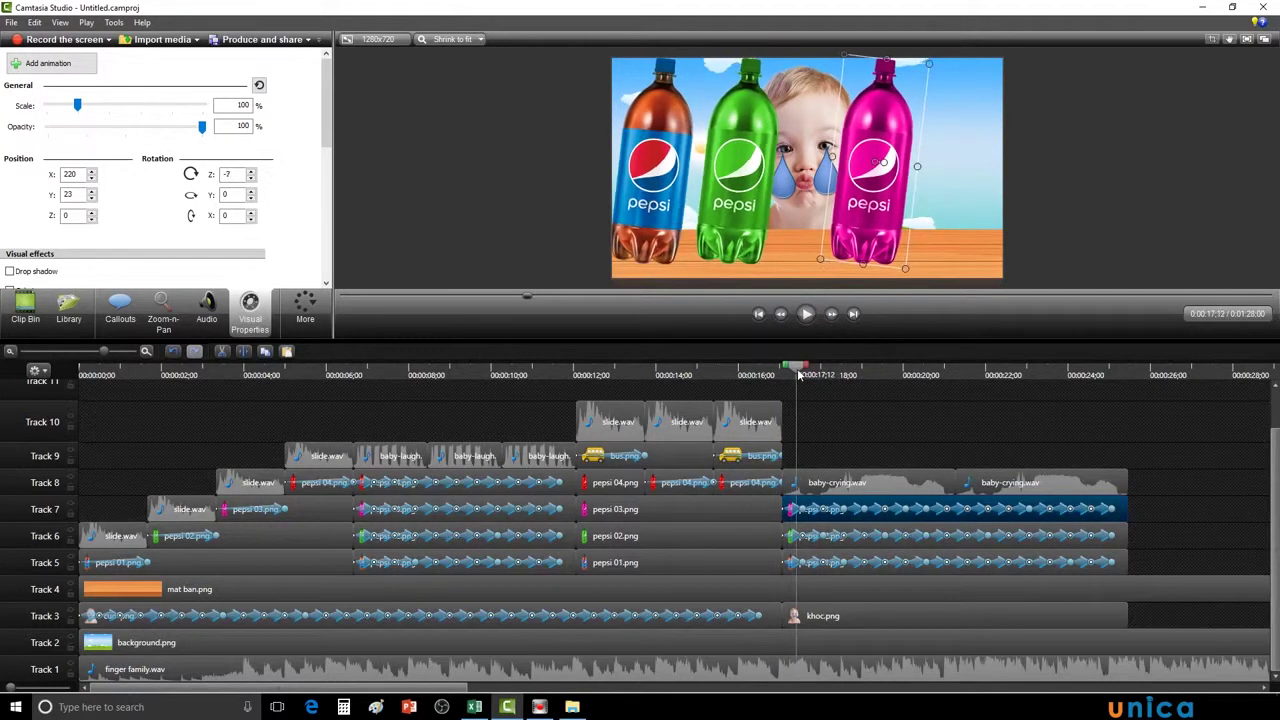
click(823, 620)
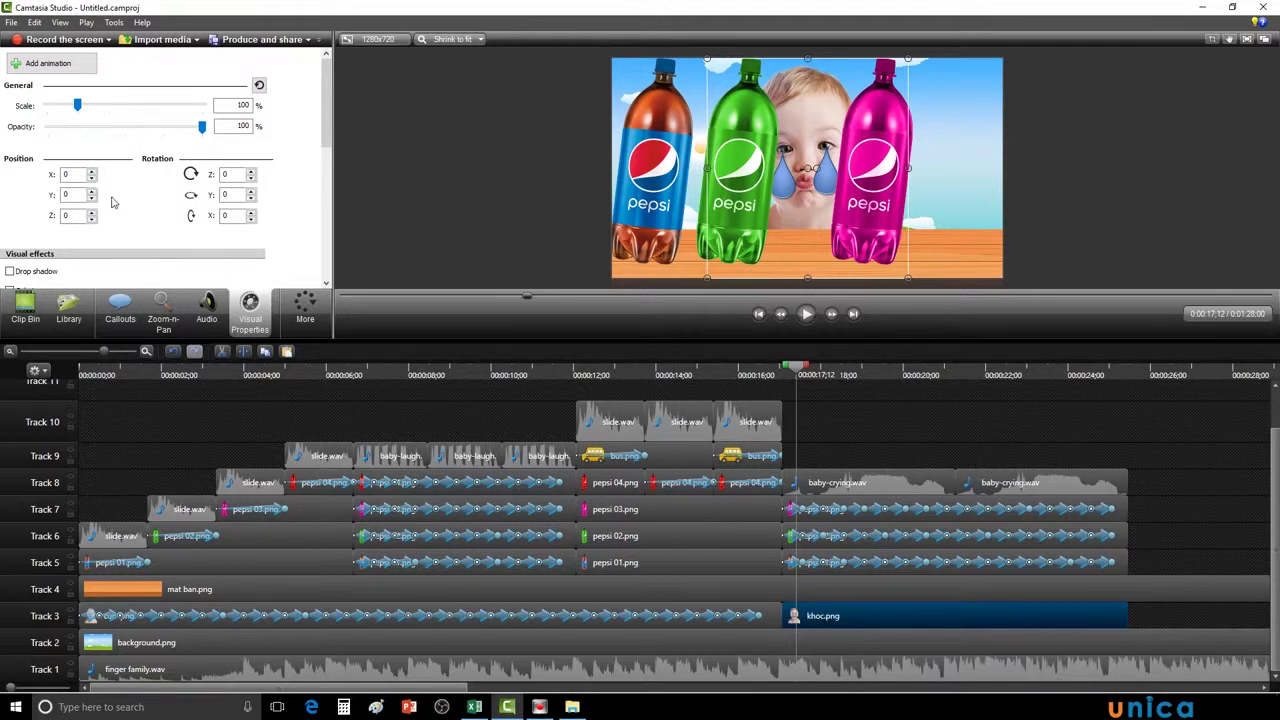
click(55, 65)
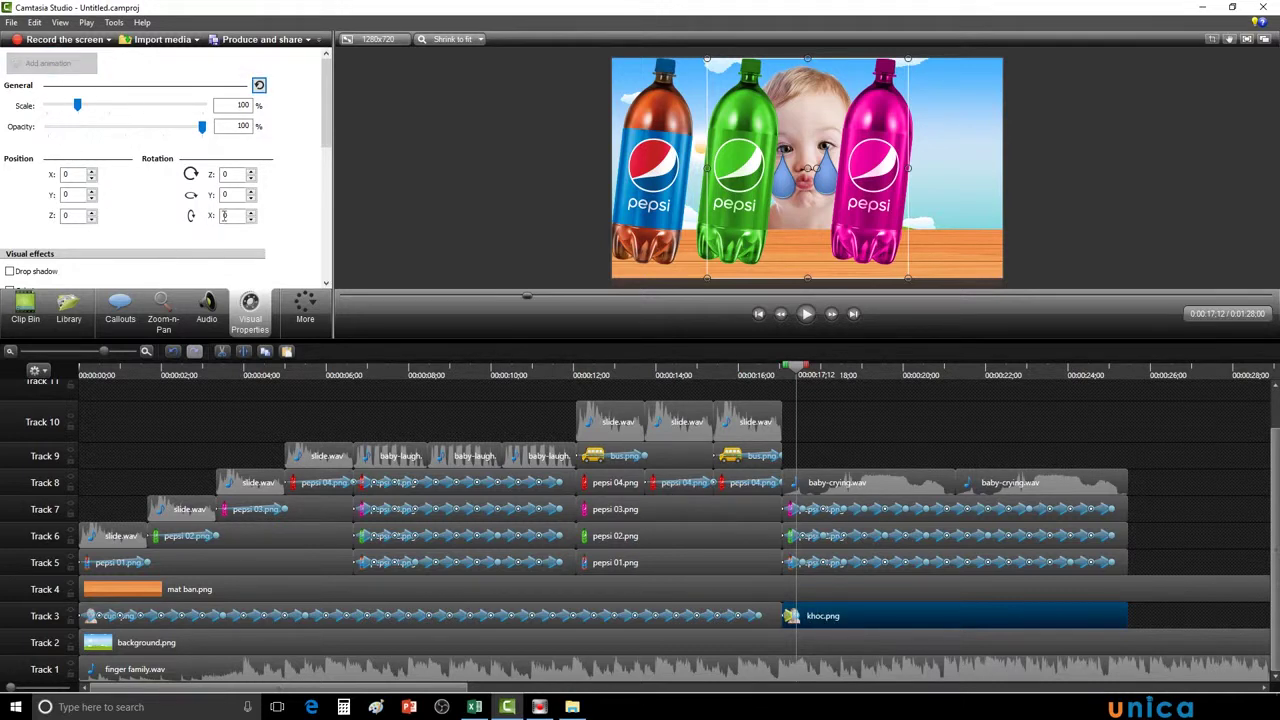
click(251, 174)
click(251, 174)
click(251, 174)
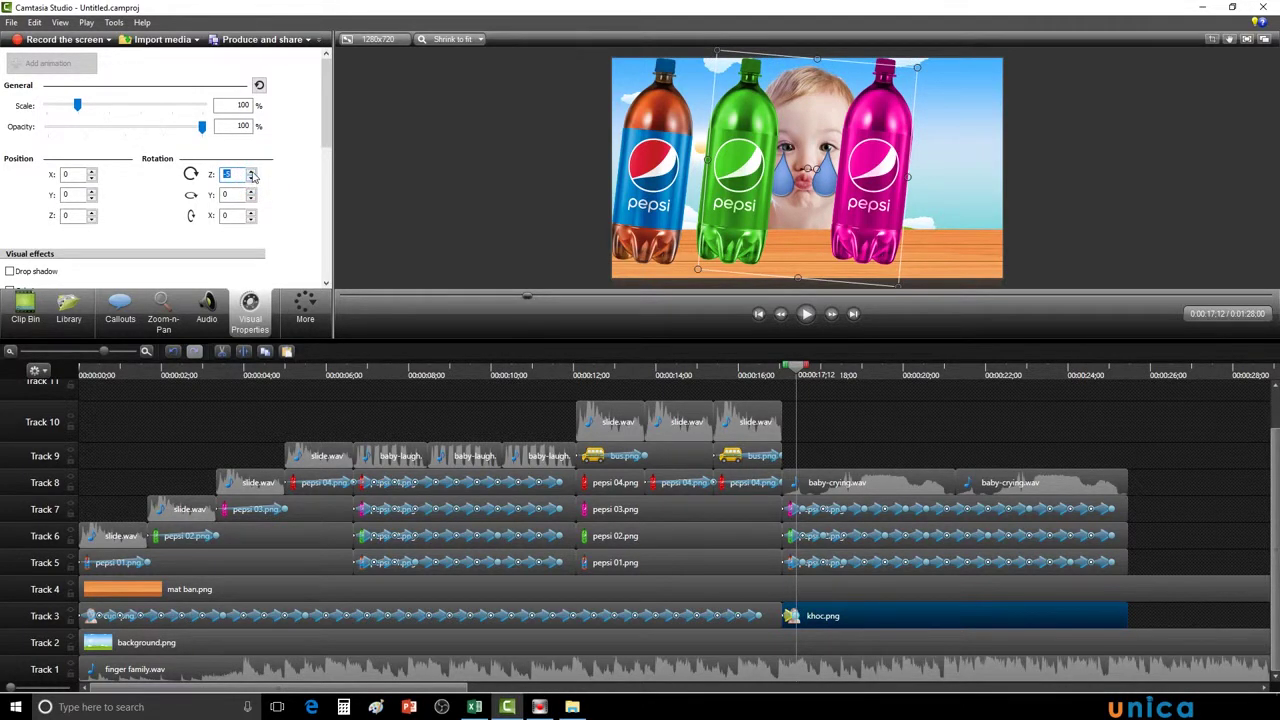
click(251, 176)
click(251, 176)
click(251, 176)
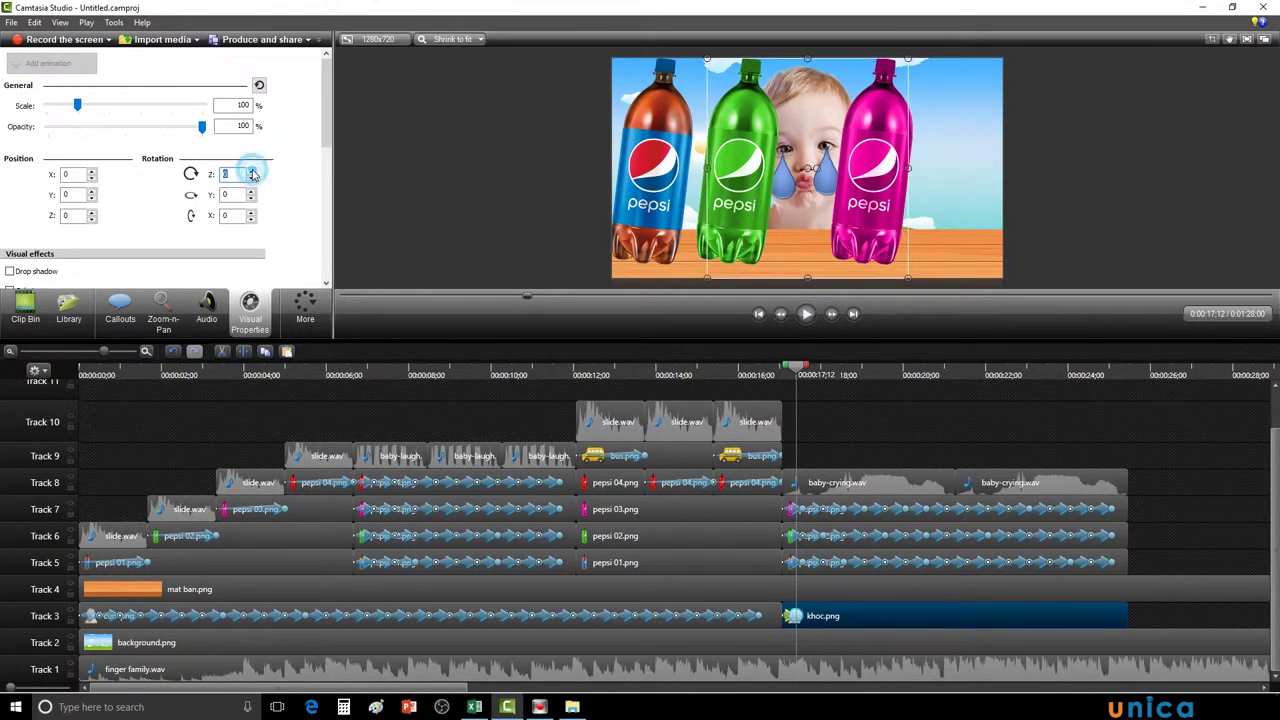
click(251, 176)
click(252, 175)
click(252, 175)
click(252, 175)
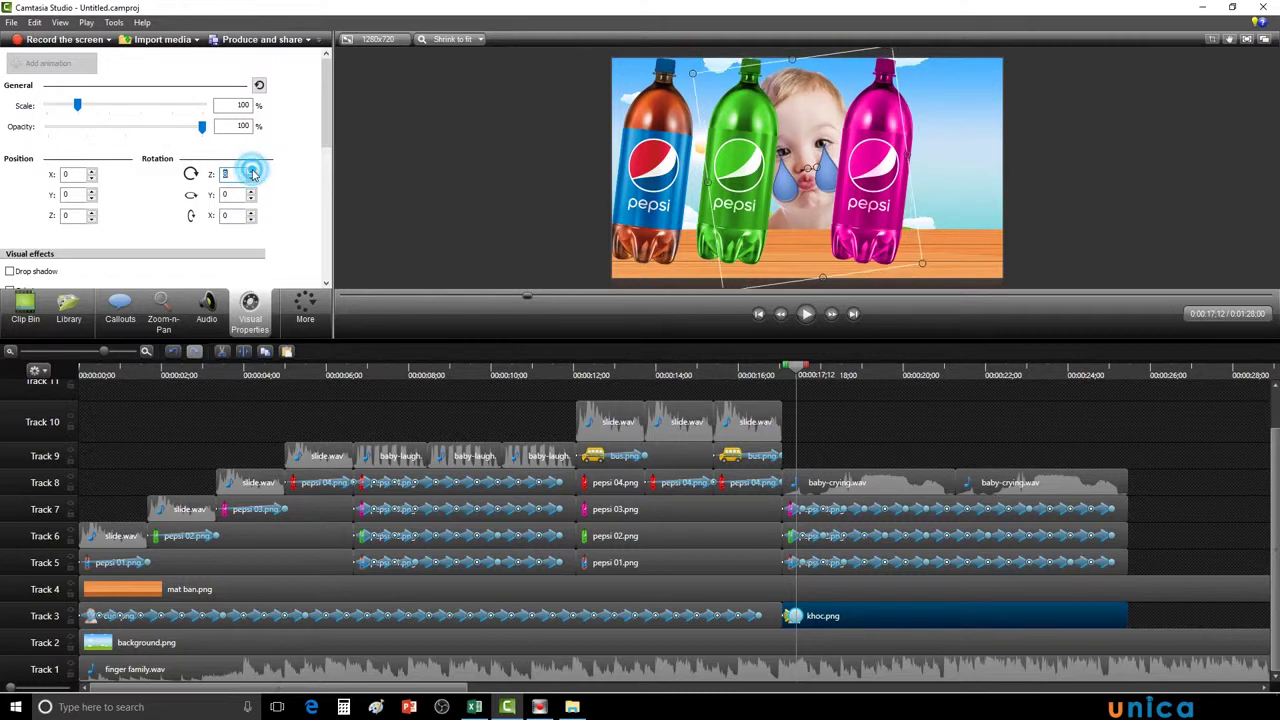
click(252, 175)
click(252, 175)
click(252, 175)
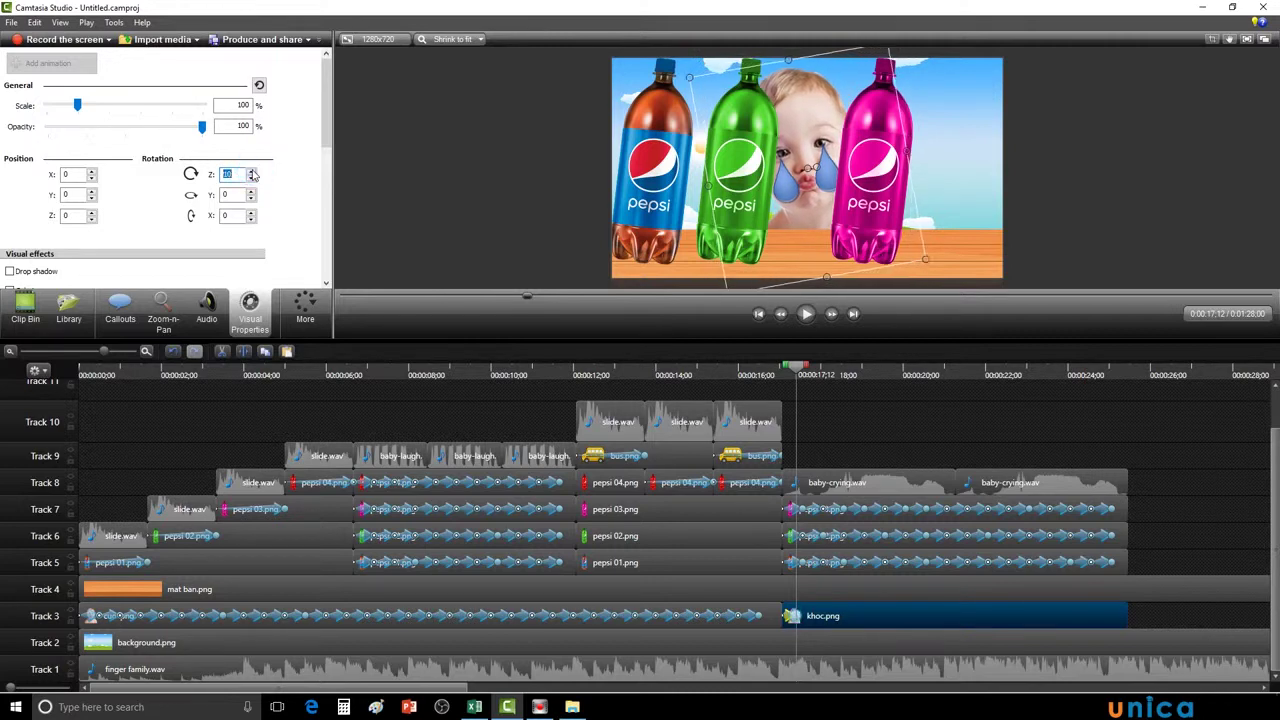
click(802, 615)
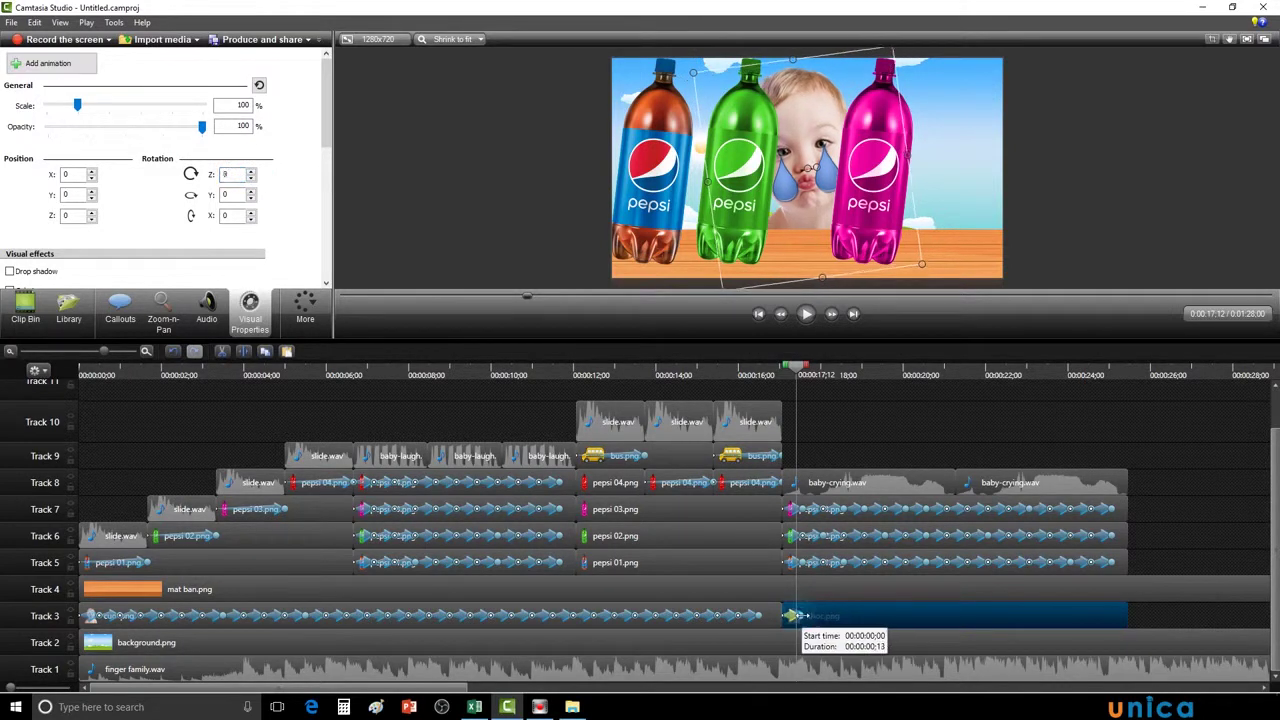
drag(800, 615, 800, 615)
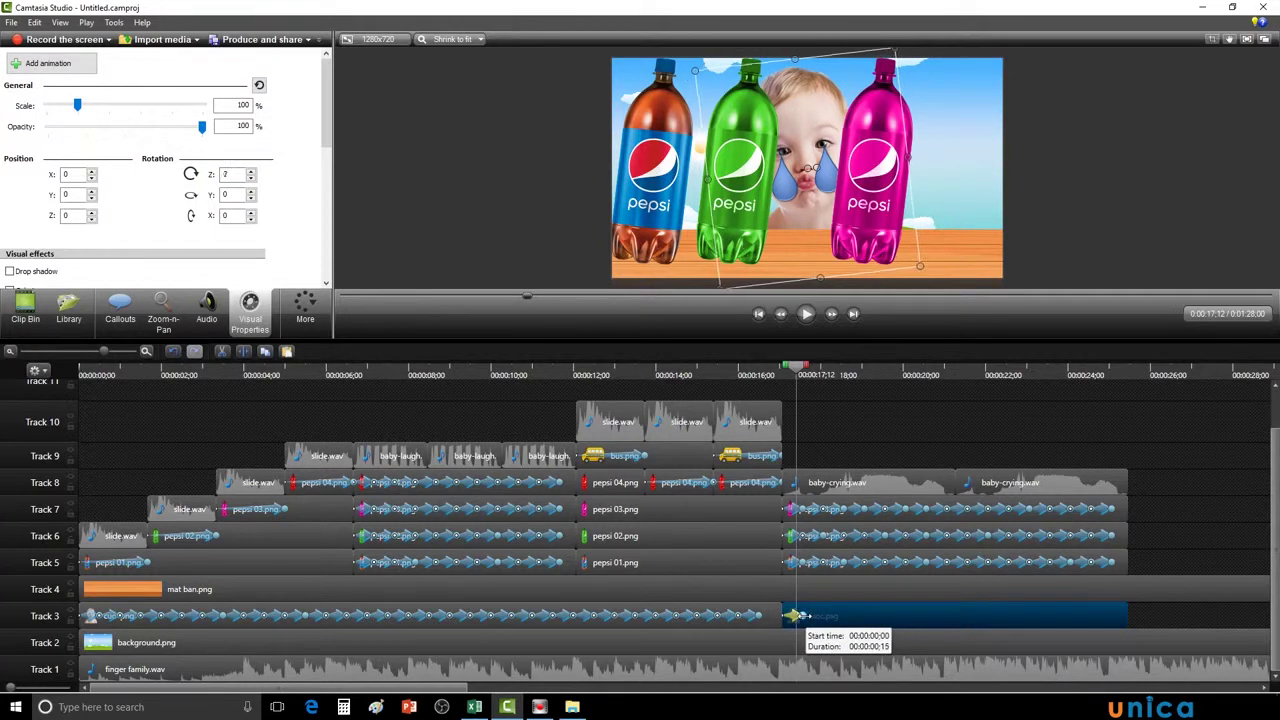
- Add a second animation to khoc.png at 0:00:17;28 with Z rotation -10, and extend its end slightly
drag(792, 385, 820, 375)
click(72, 66)
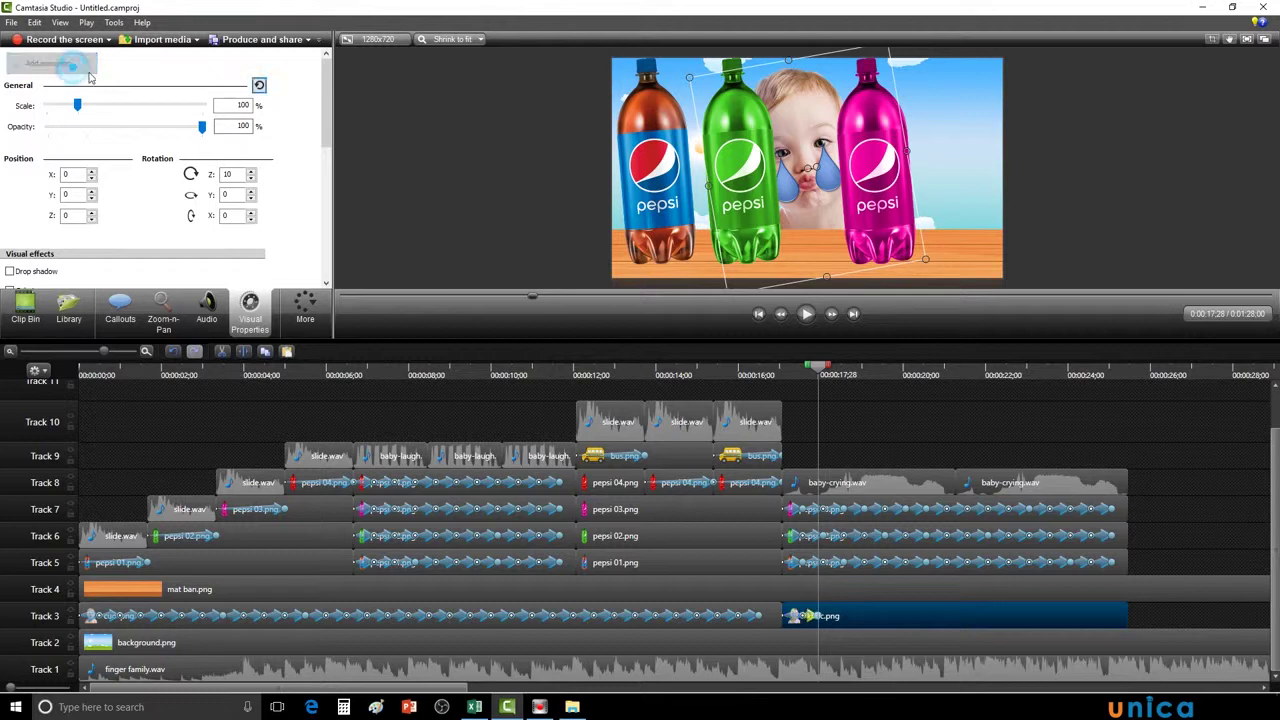
click(251, 178)
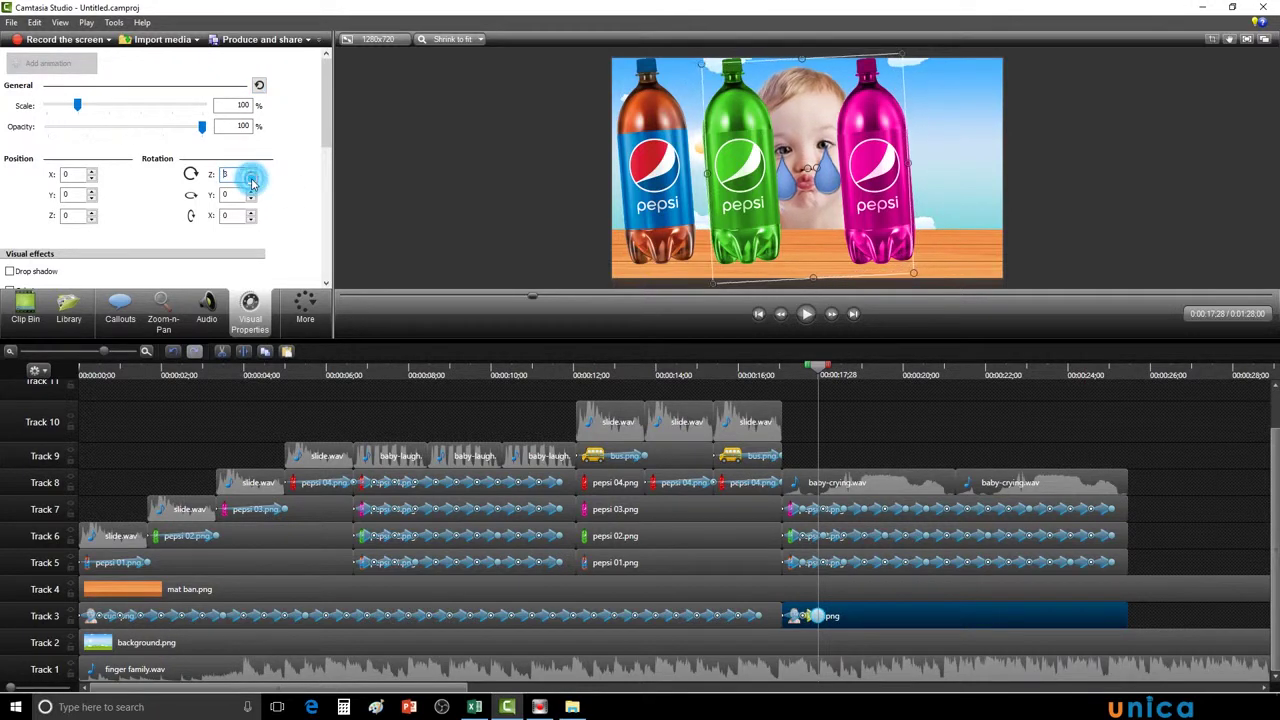
click(251, 179)
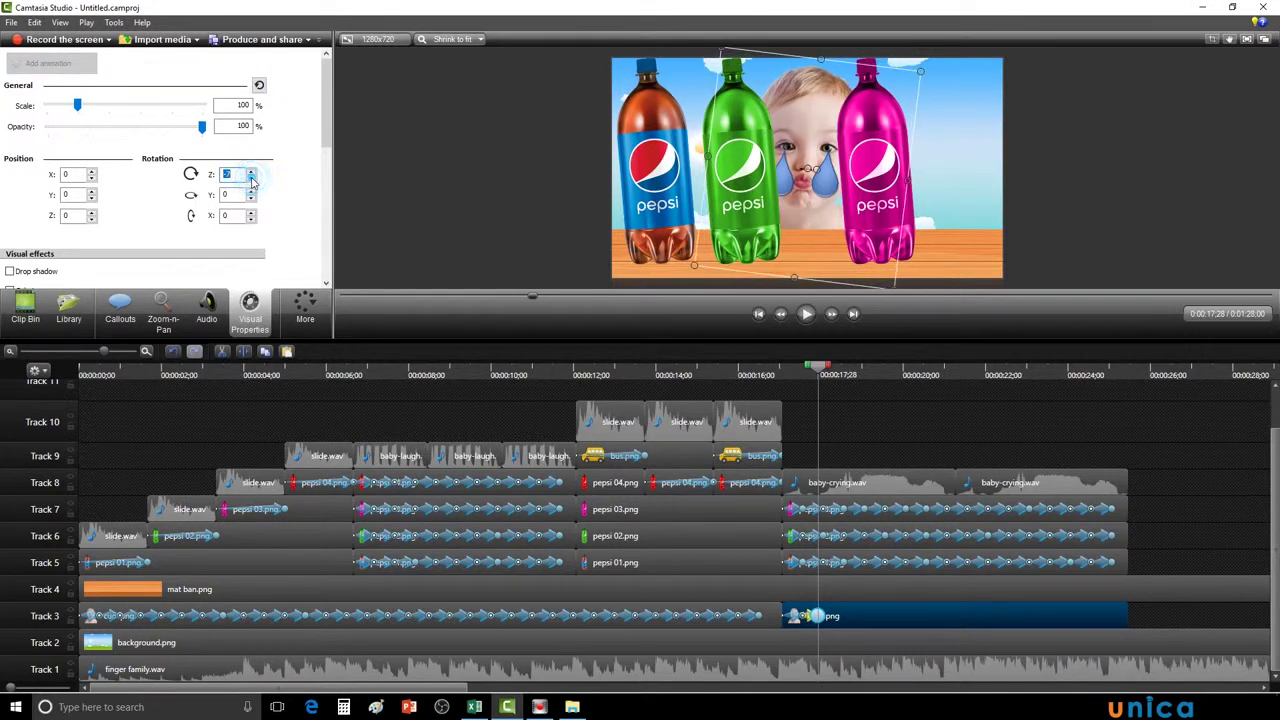
click(251, 180)
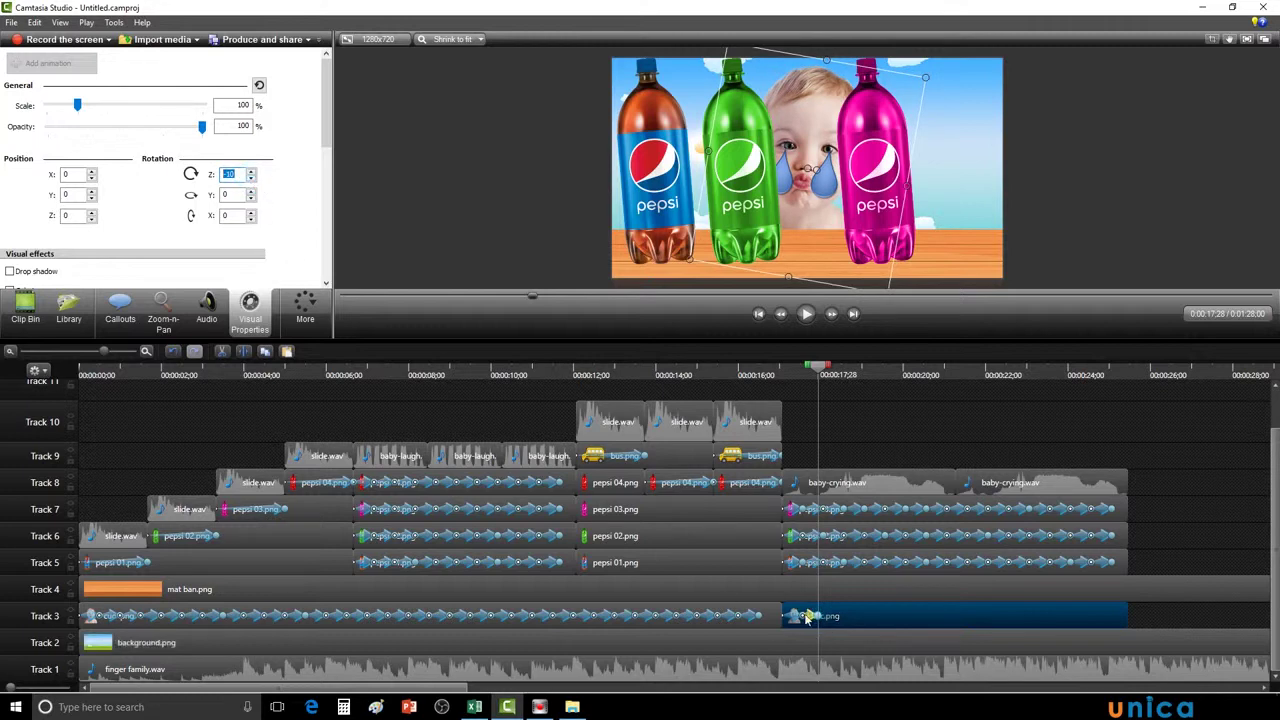
drag(818, 615, 825, 615)
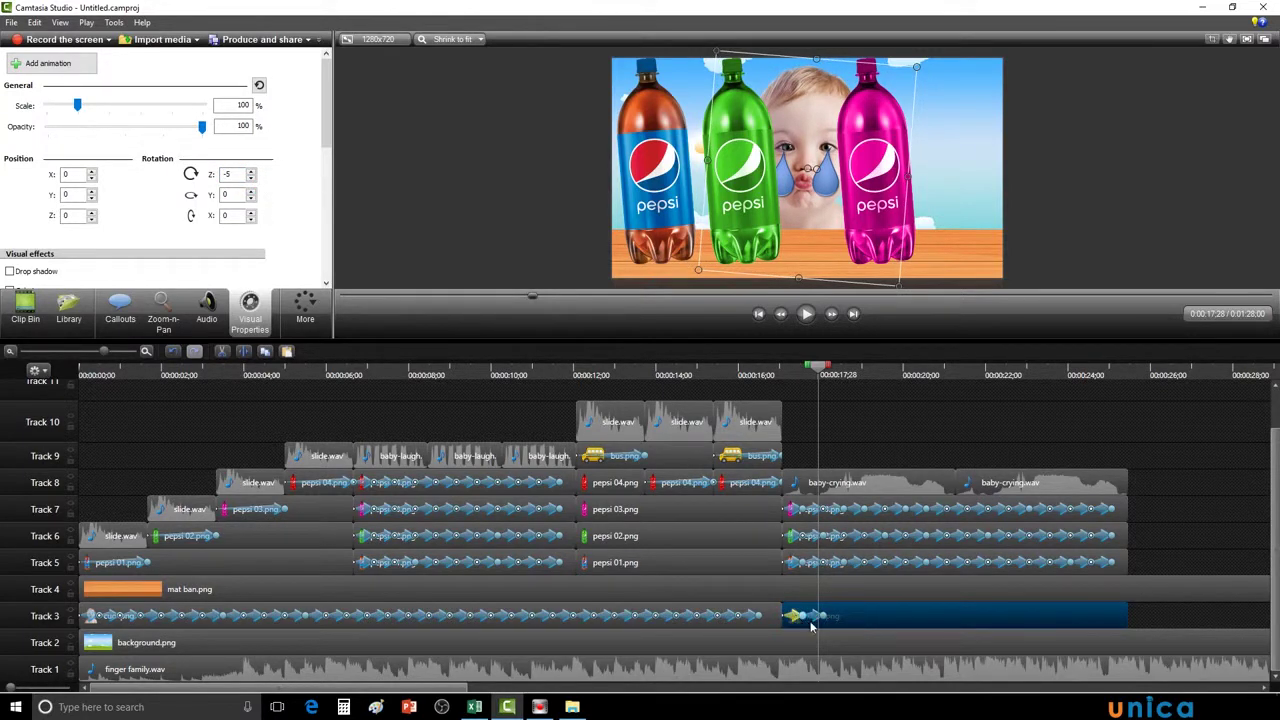
- Copy the two tilt animations on khoc.png and paste the pair repeatedly along the clip, with the last pair around 0:00:24;17
right_click(816, 622)
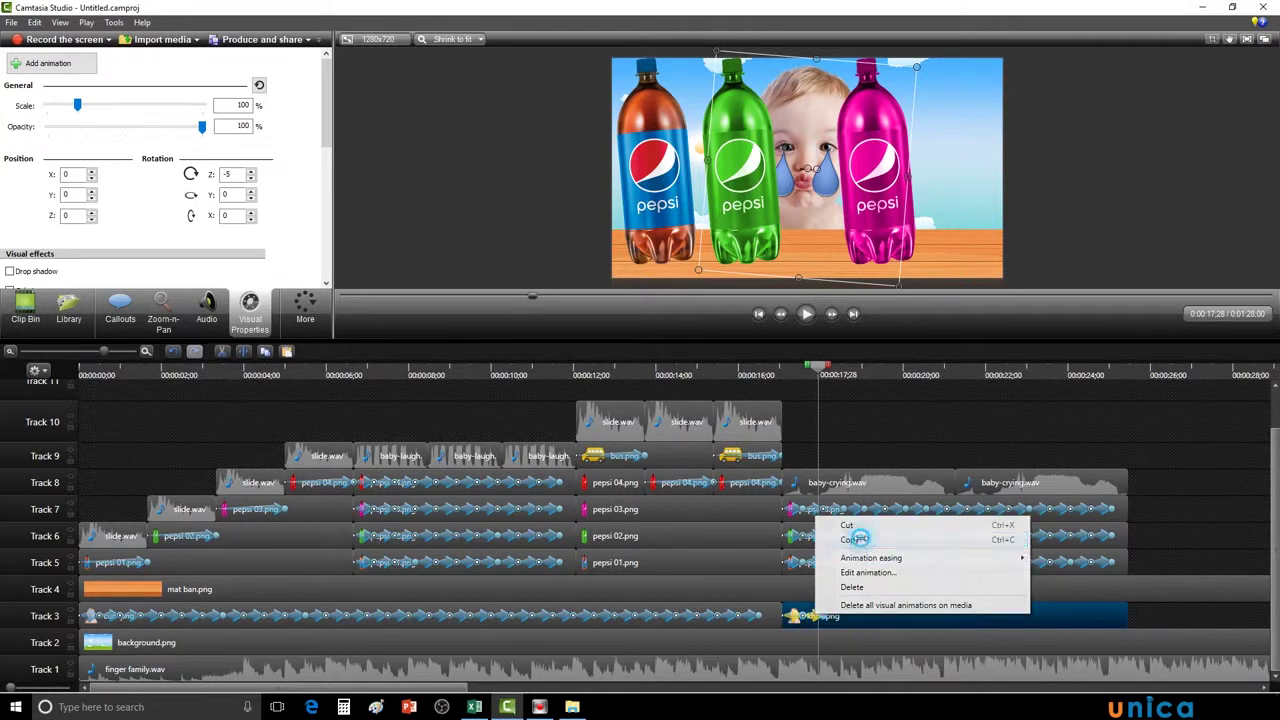
key(Escape)
drag(820, 370, 1042, 373)
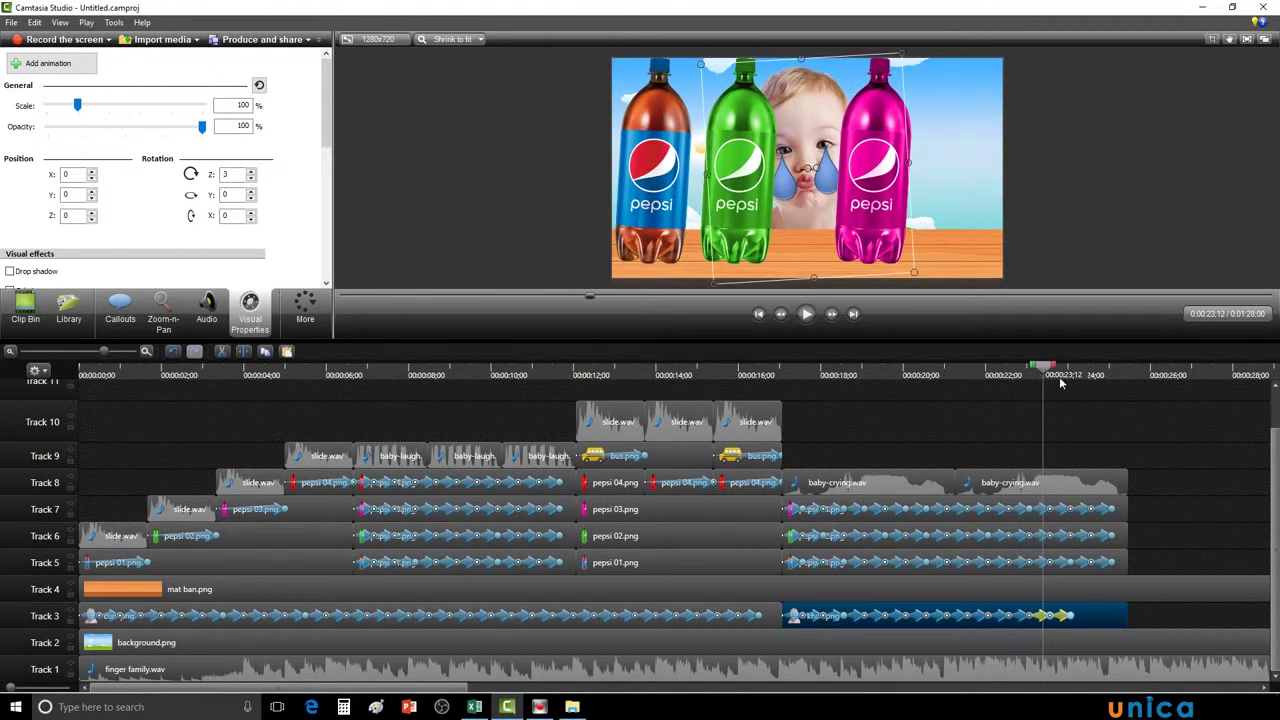
drag(1045, 371, 1094, 373)
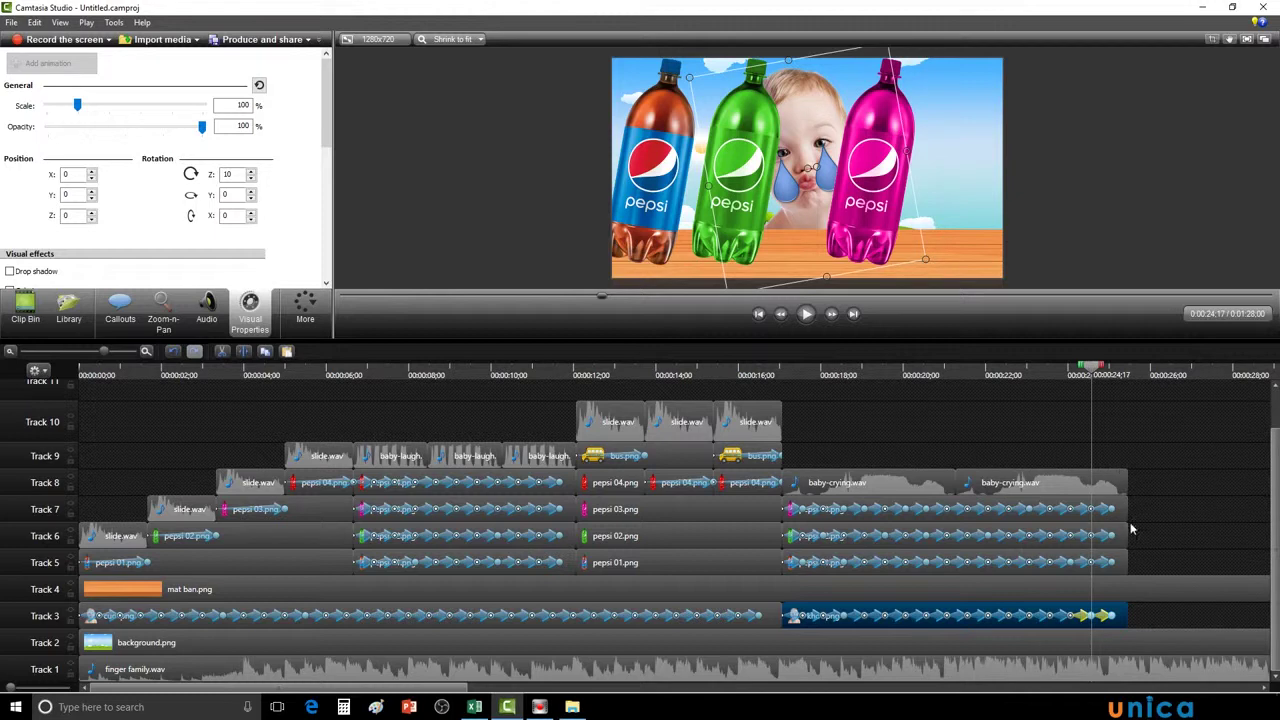
- Replace the last pasted animation on khoc.png with a closing one at 0:00:24;22 with Z rotation 0, extended toward the clip's end
right_click(1103, 617)
click(934, 532)
drag(1092, 372, 1099, 372)
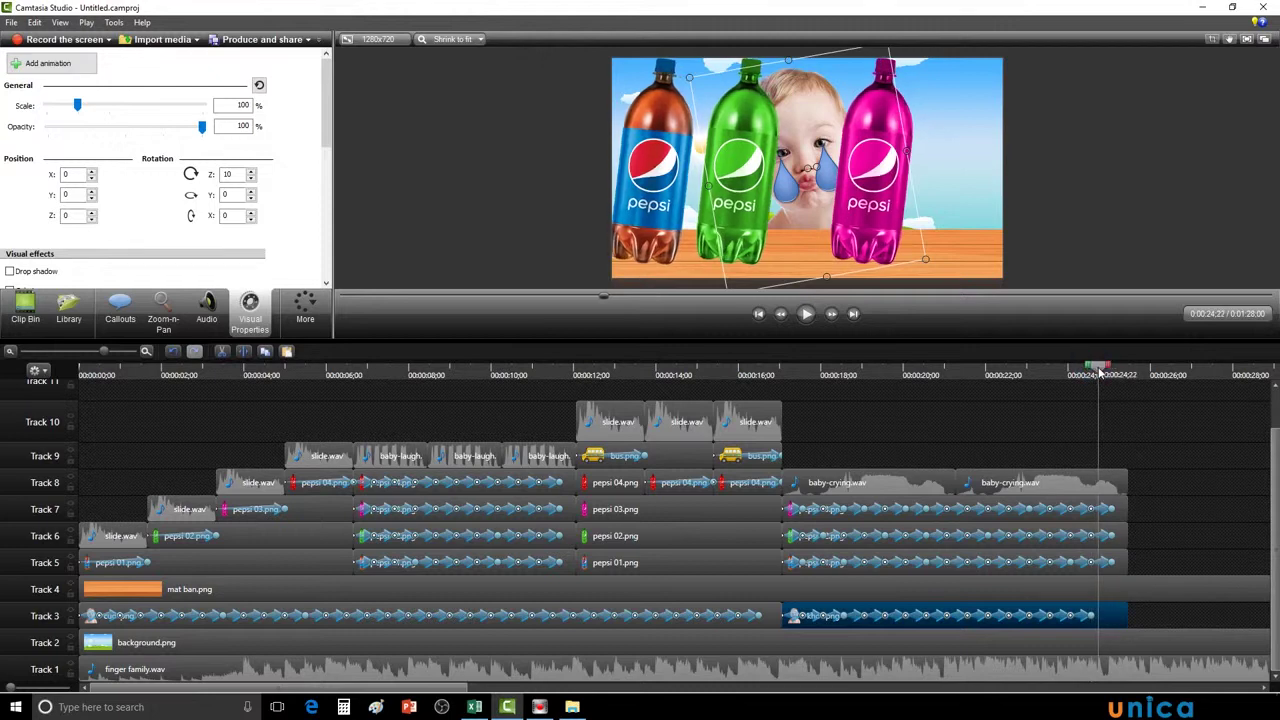
click(52, 64)
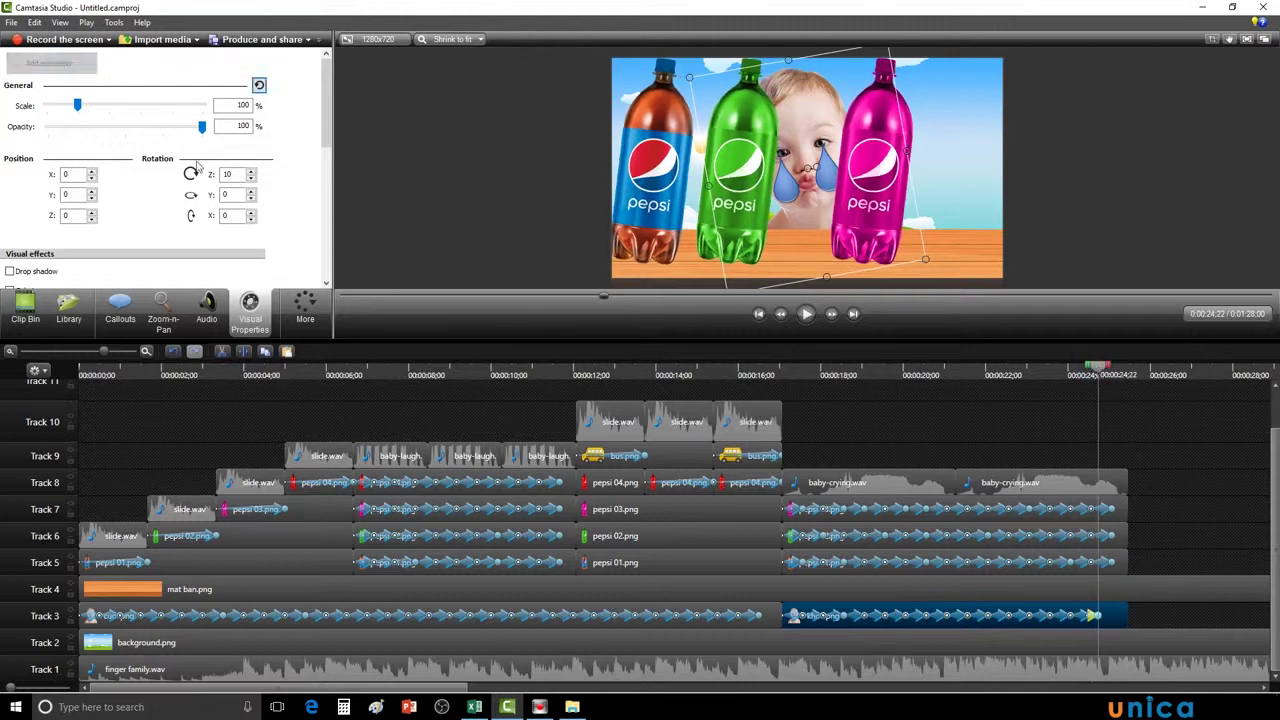
click(250, 179)
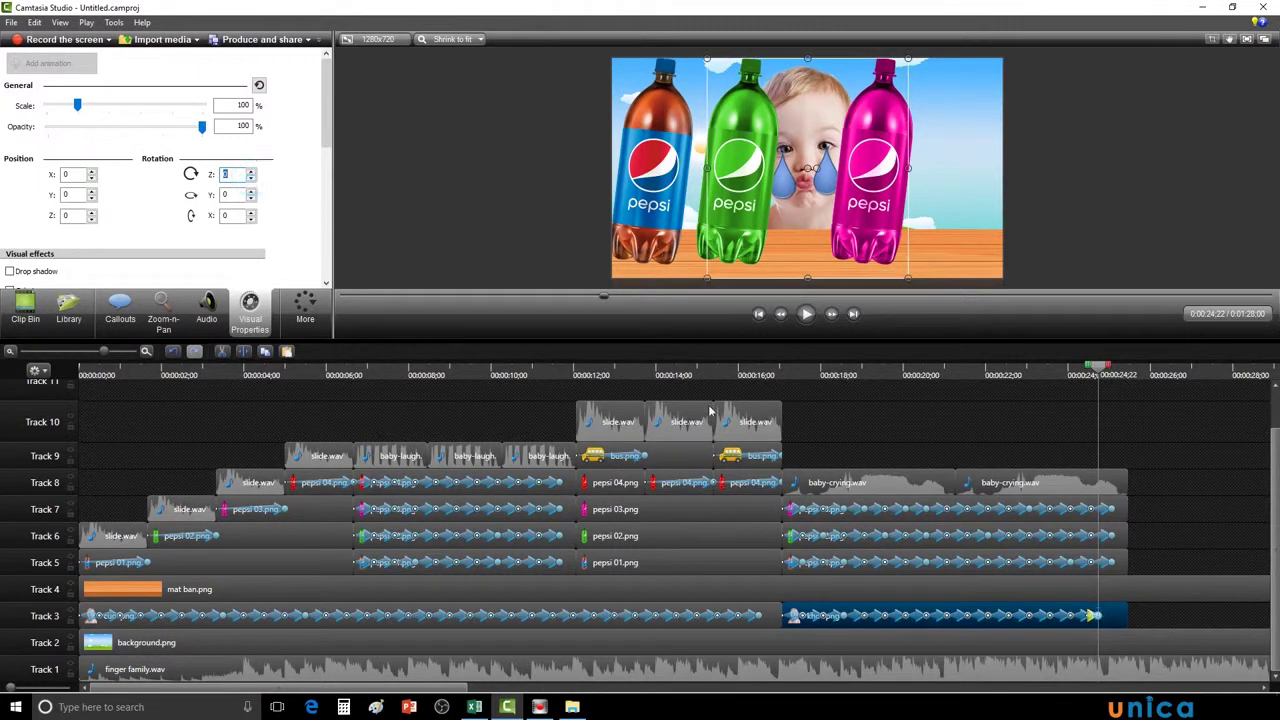
click(1092, 615)
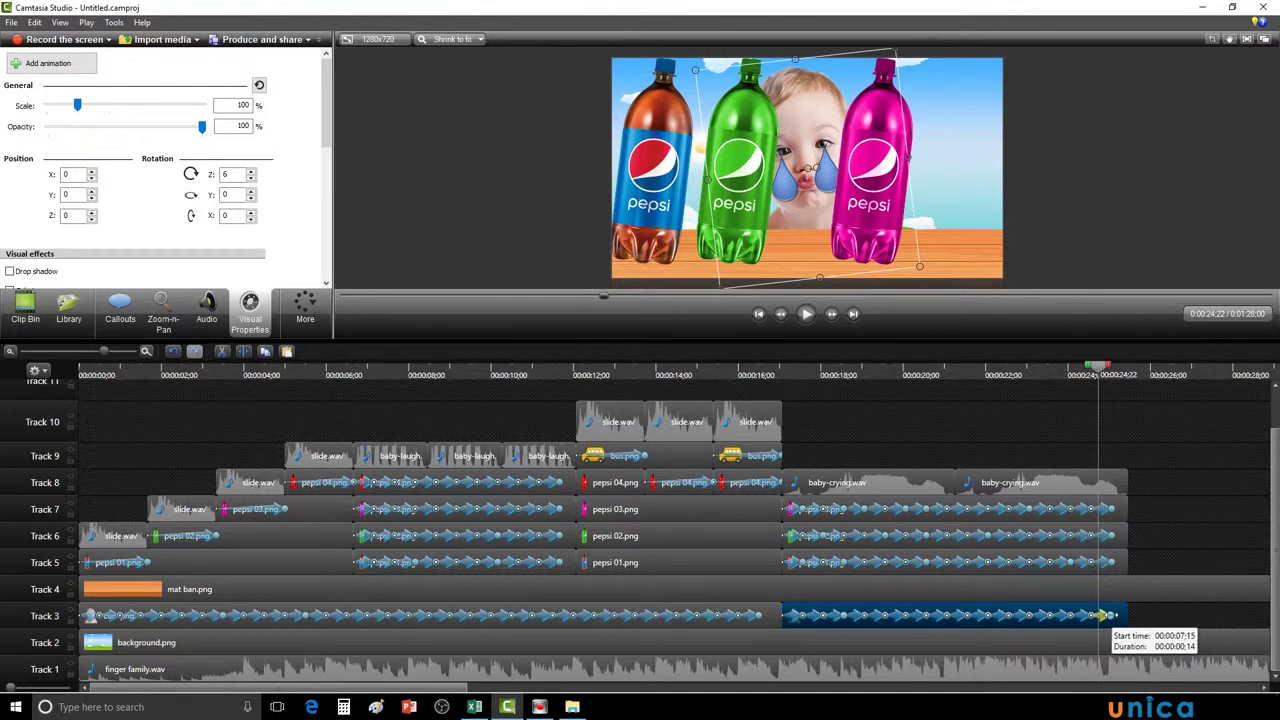
drag(1103, 615, 1108, 615)
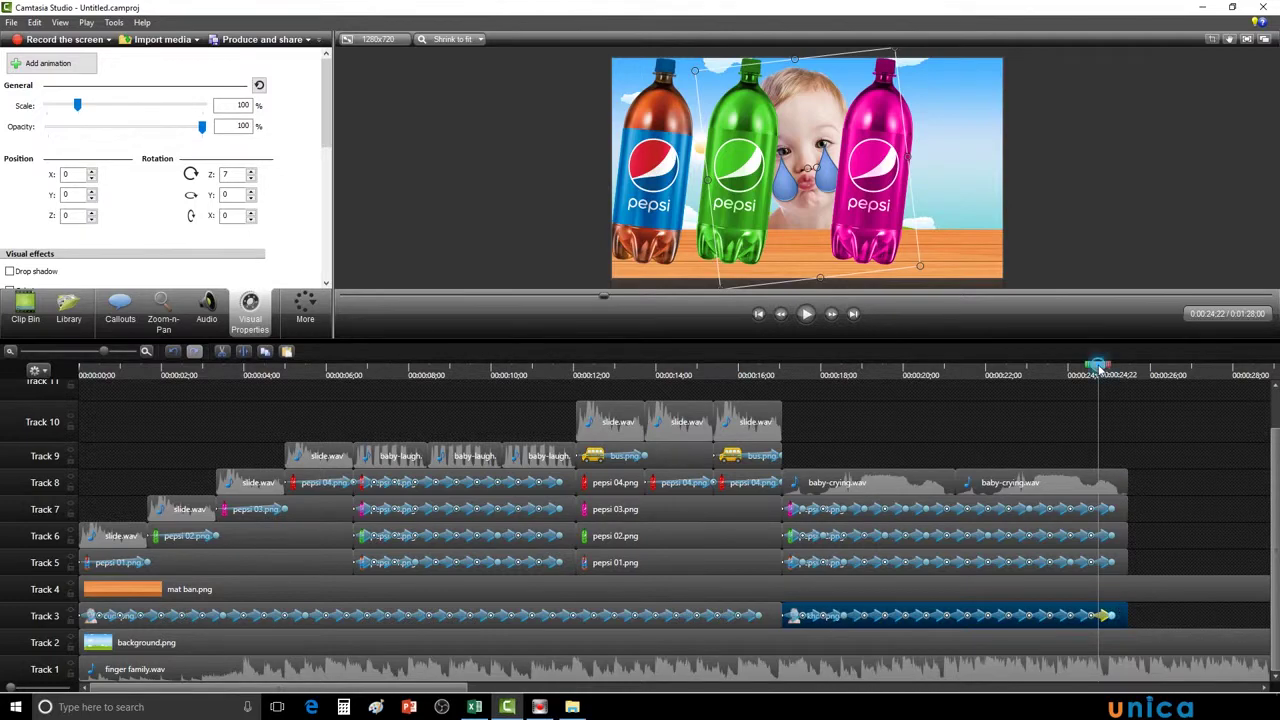
- Play back the crying scene from 0:00:17;02 to check the baby's tilting together with the three bottles
drag(1098, 370, 788, 400)
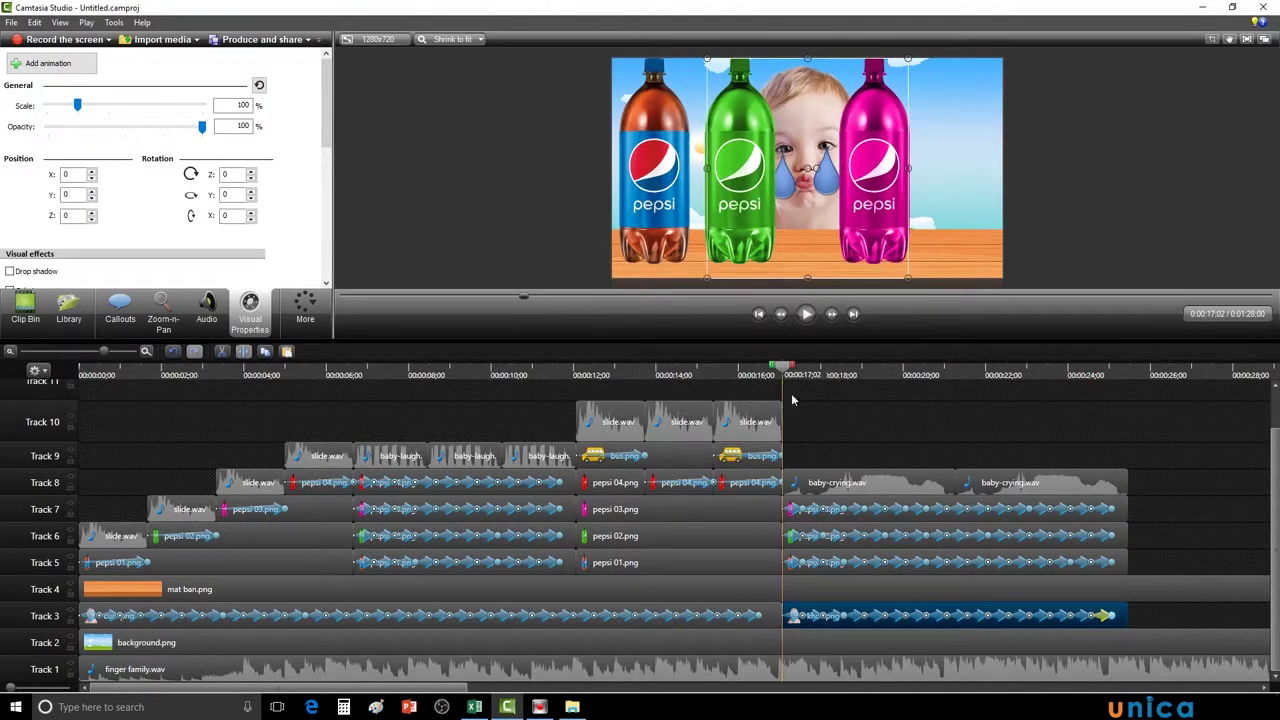
click(807, 313)
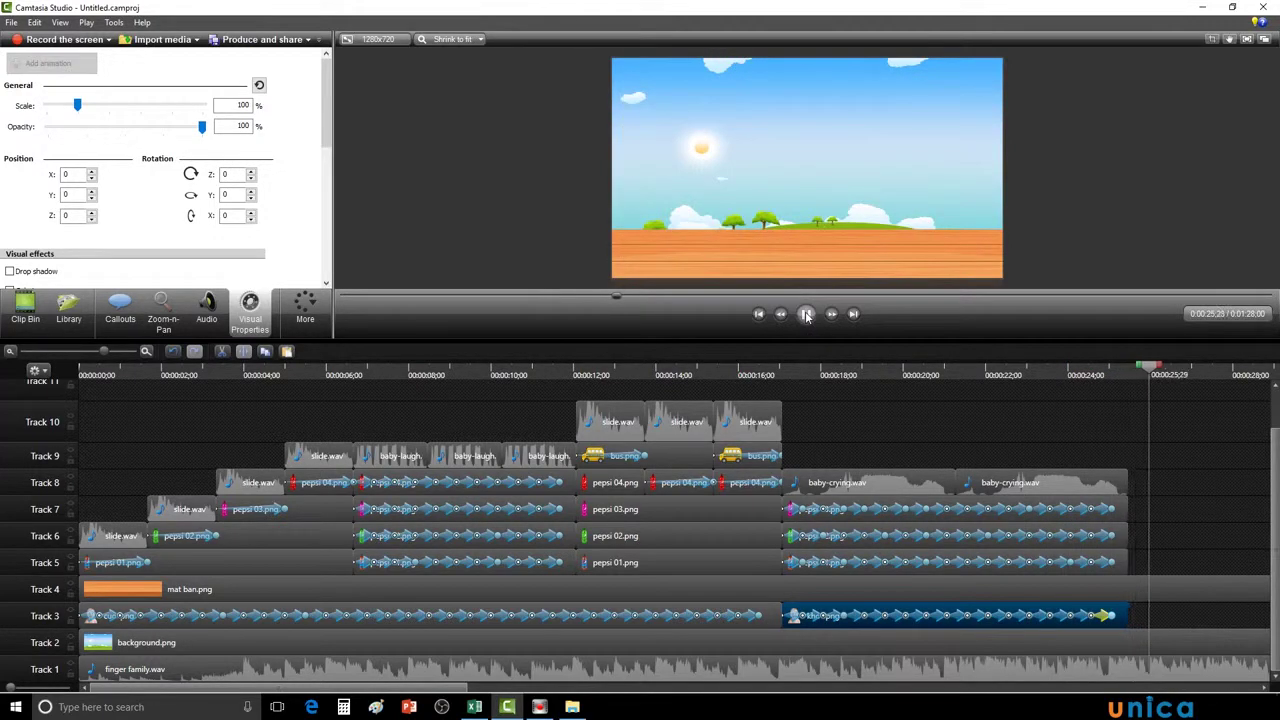
click(807, 316)
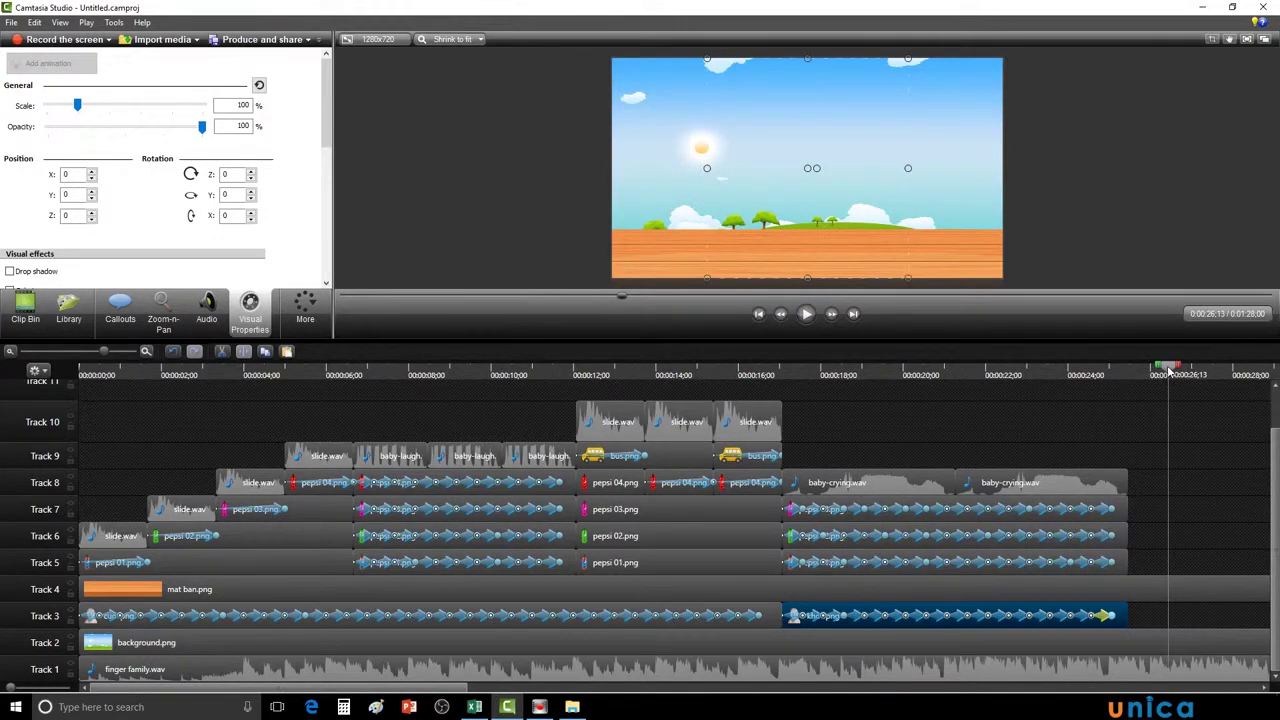
- Play back the video from 0:00:06;20 through the crying scene, and recheck its ending up to 0:00:25;14
drag(1170, 372, 357, 415)
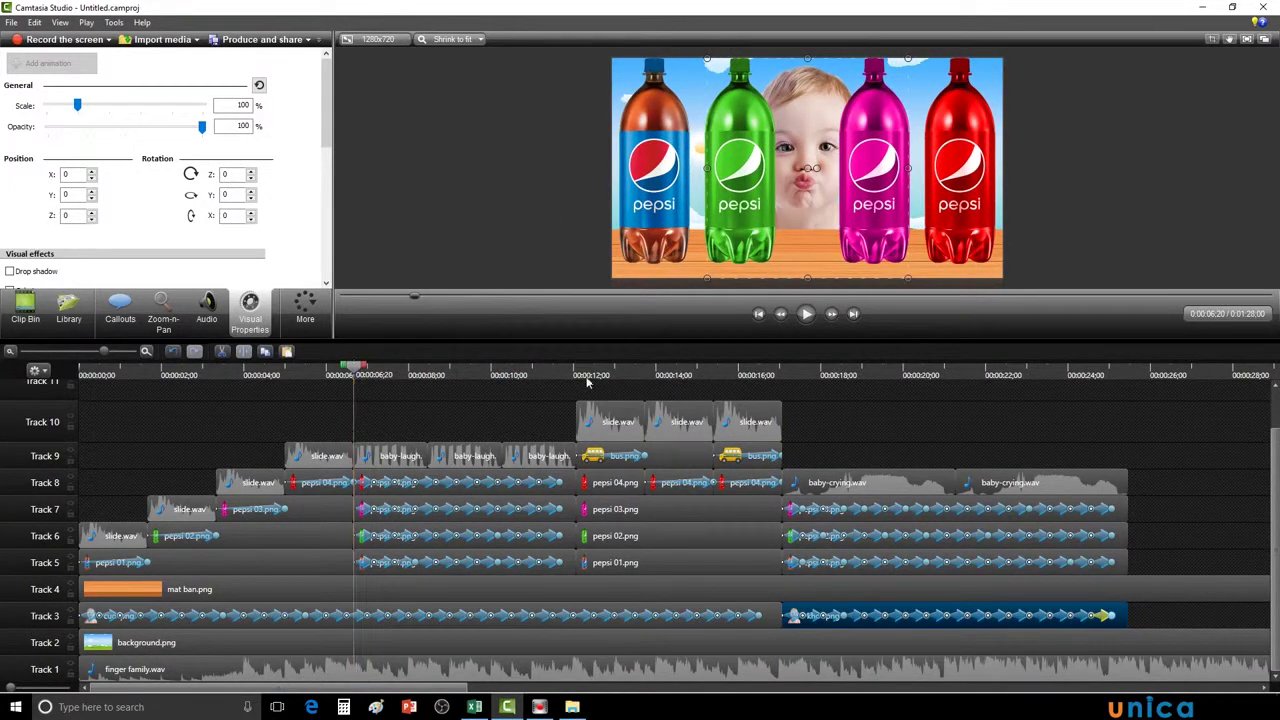
click(806, 316)
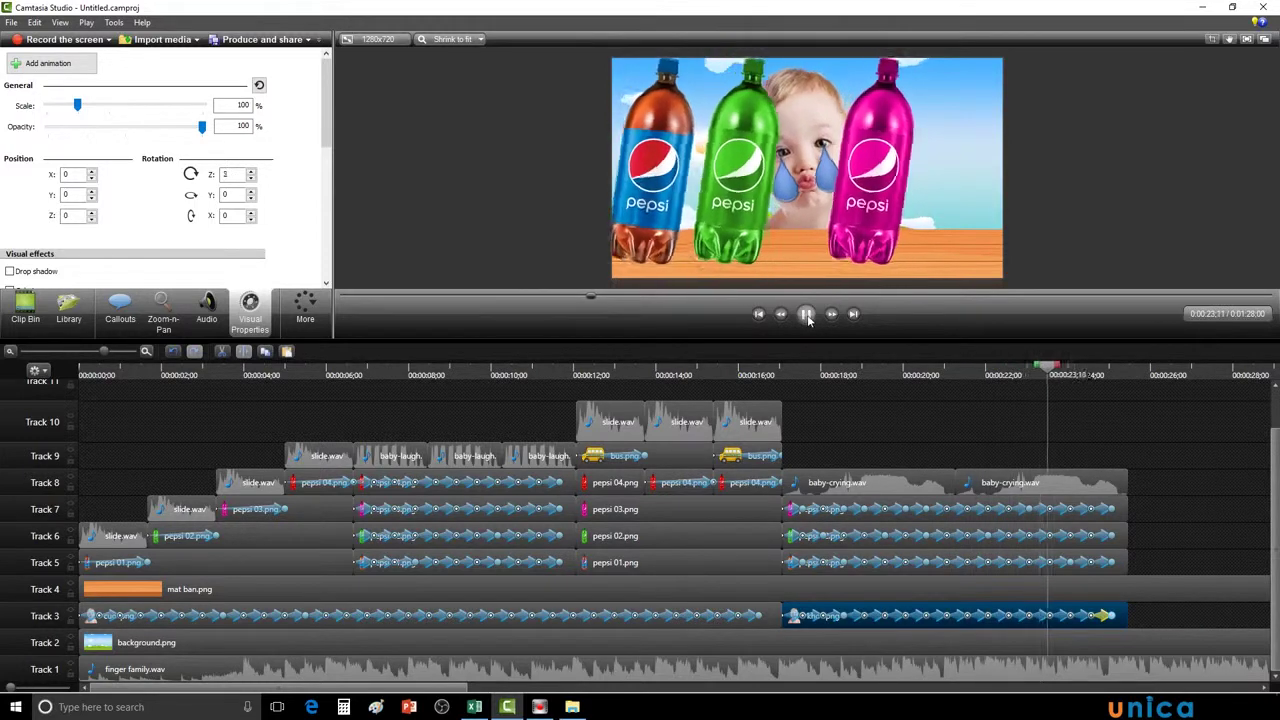
click(807, 315)
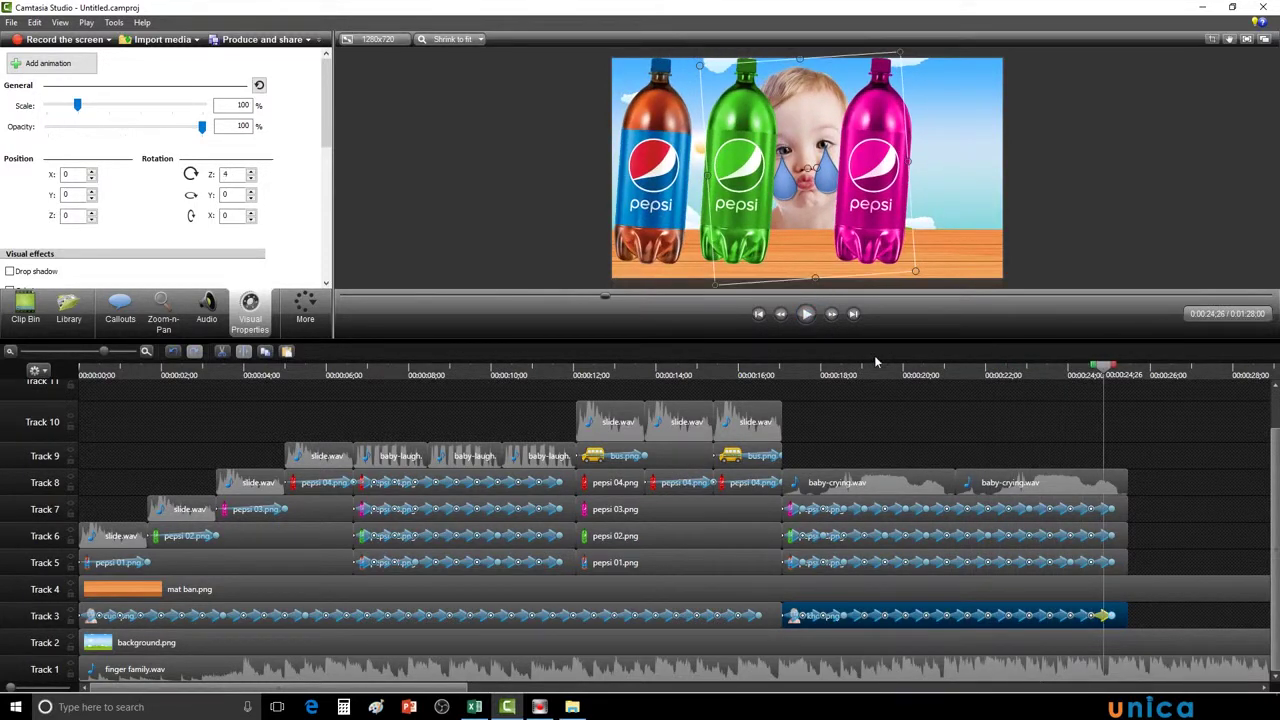
click(807, 315)
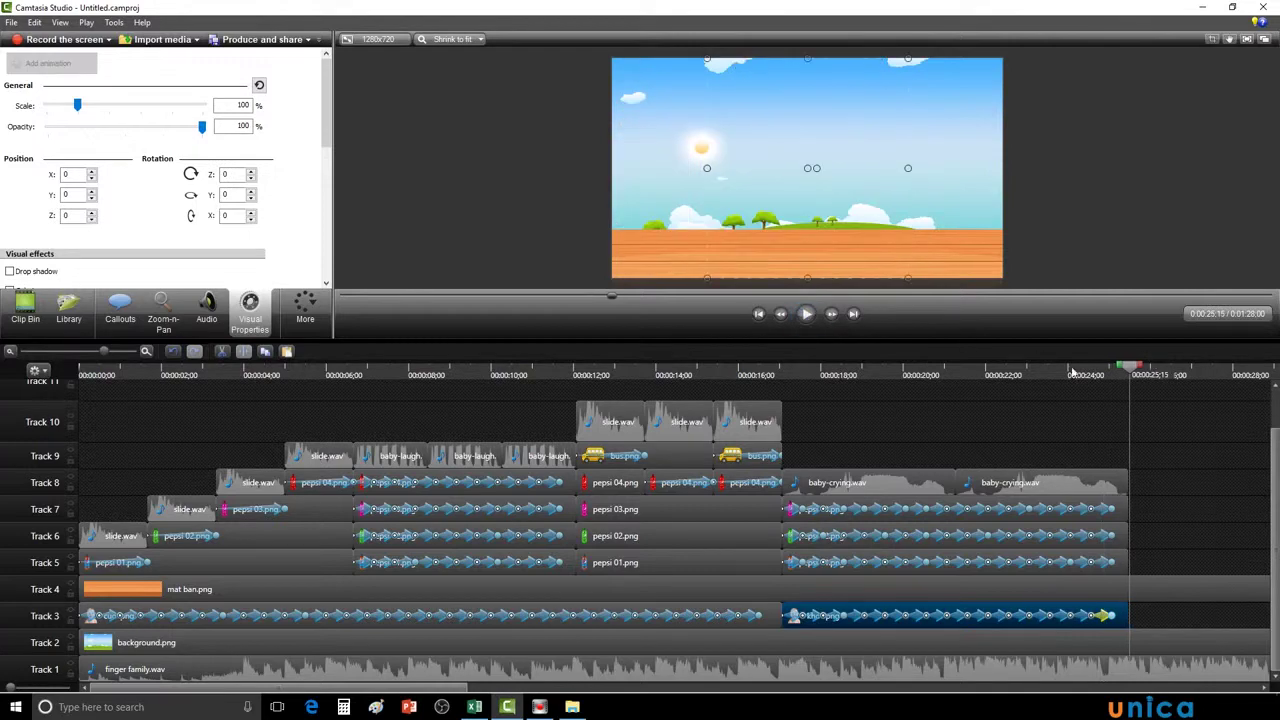
drag(1132, 372, 1081, 383)
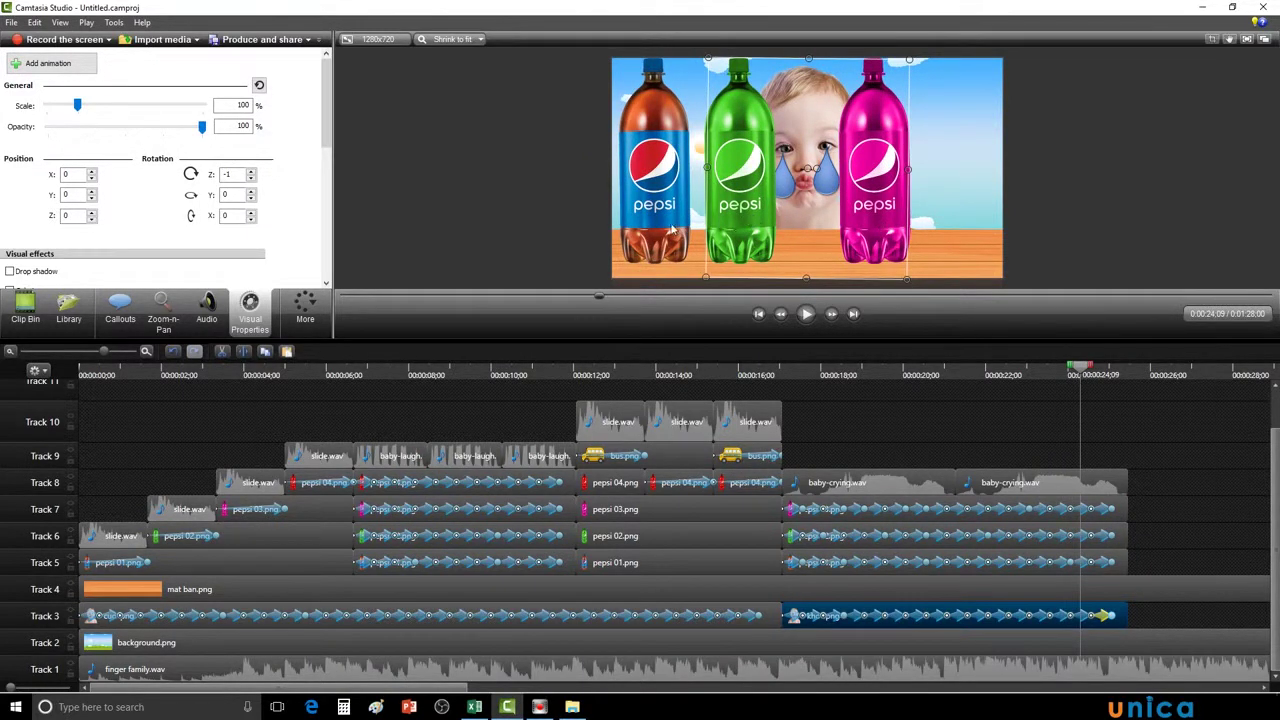
drag(1083, 370, 1128, 372)
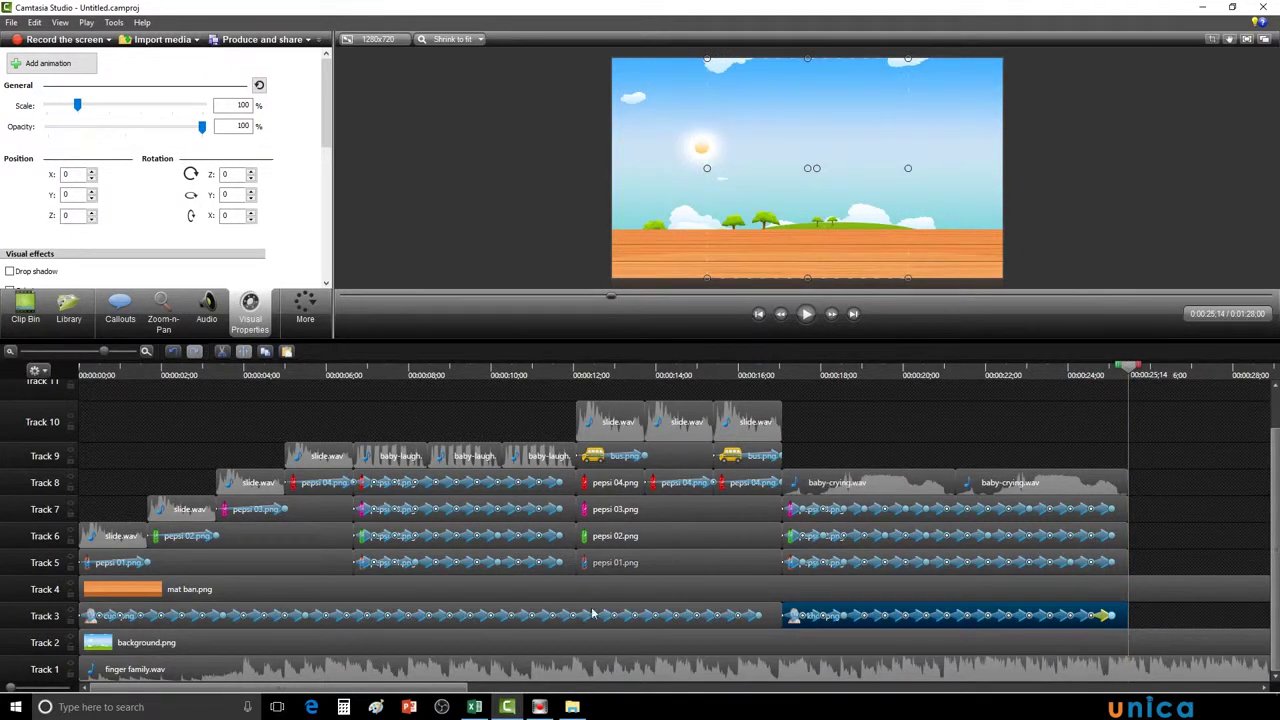